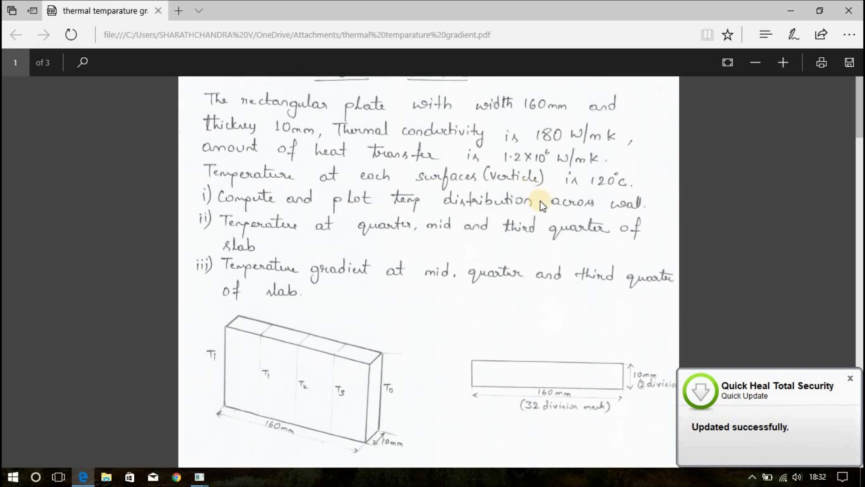
Dismiss the Quick Heal notification and scroll the thermal slab PDF down to the sketches.
click(850, 379)
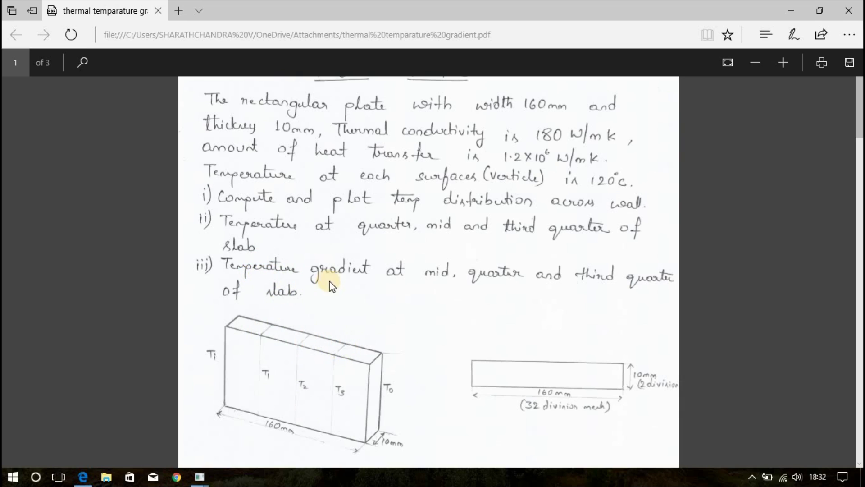
scroll(360, 285, down, 3)
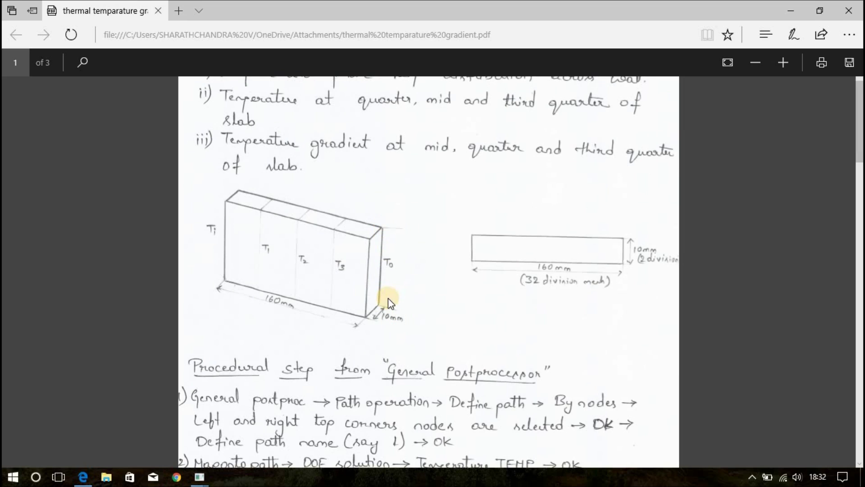
scroll(388, 298, down, 2)
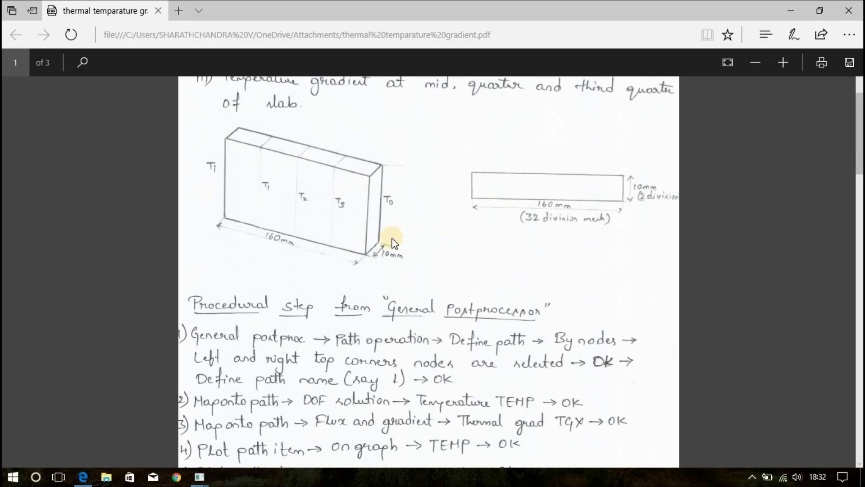
scroll(386, 241, up, 2)
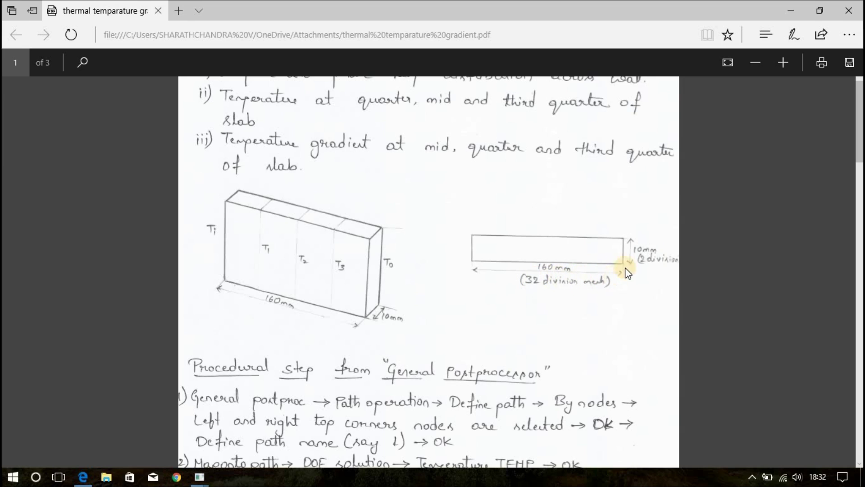
scroll(616, 291, down, 9)
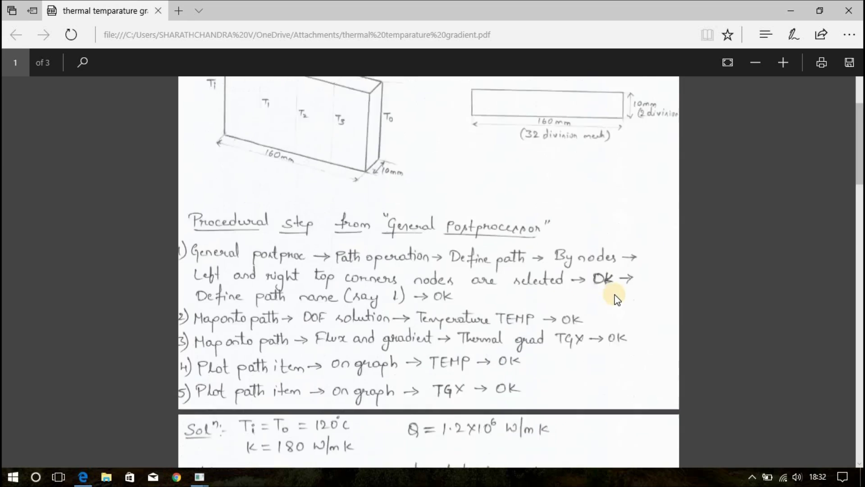
scroll(448, 210, down, 1)
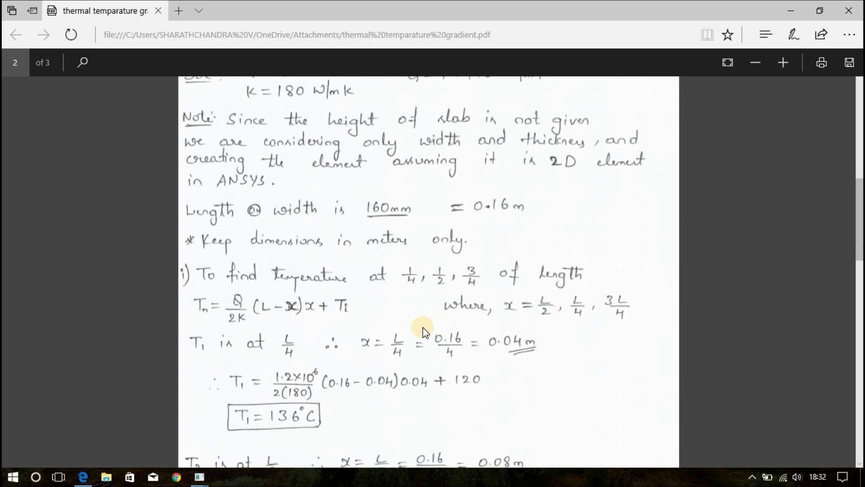
scroll(242, 337, down, 14)
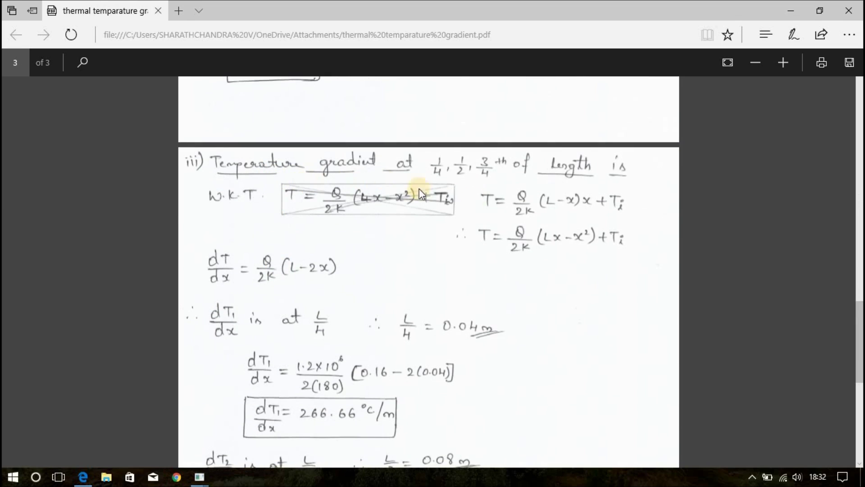
scroll(480, 220, down, 3)
scroll(481, 220, down, 2)
scroll(481, 220, up, 4)
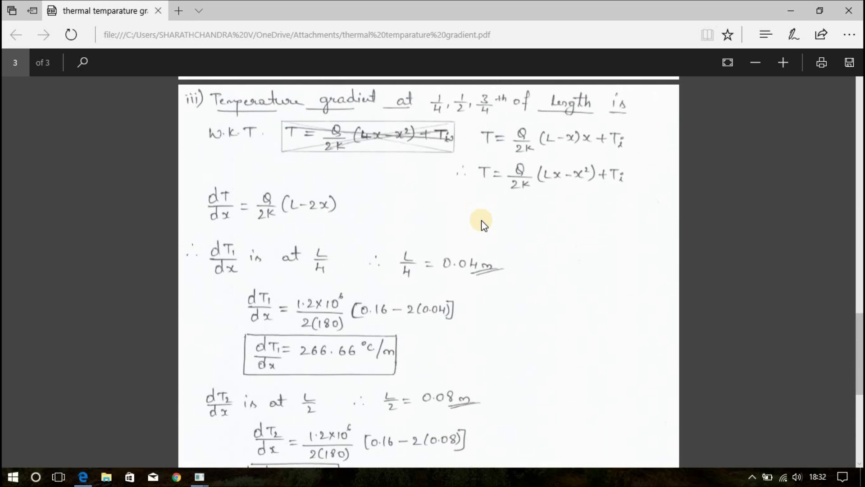
scroll(481, 220, up, 15)
scroll(481, 225, up, 10)
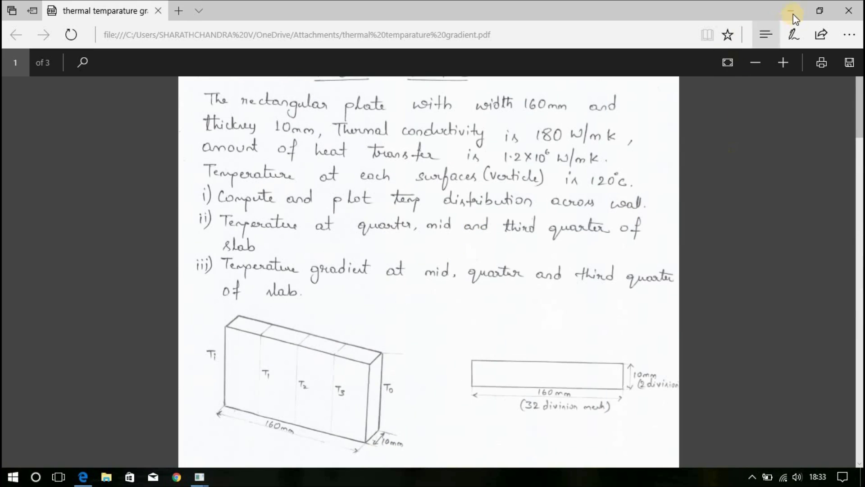
Switch to ANSYS Mechanical APDL and filter the preferences to the Thermal discipline.
key(super+d)
mouse_move(210, 476)
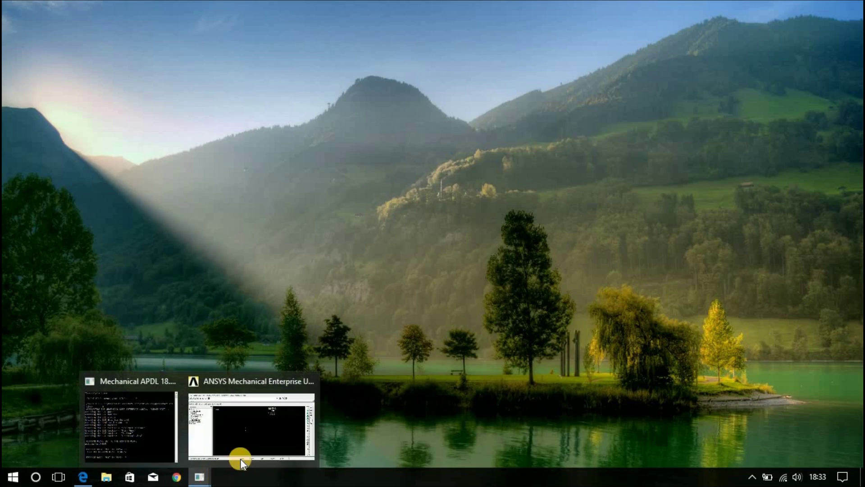
click(244, 444)
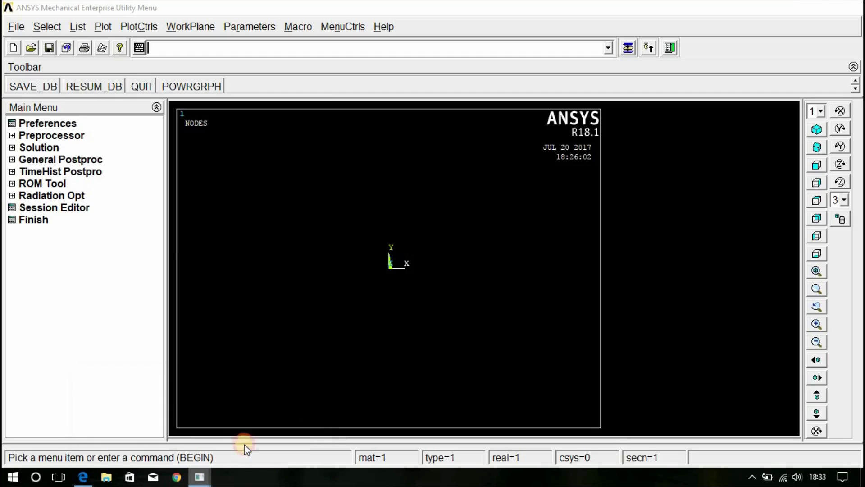
click(60, 125)
click(437, 171)
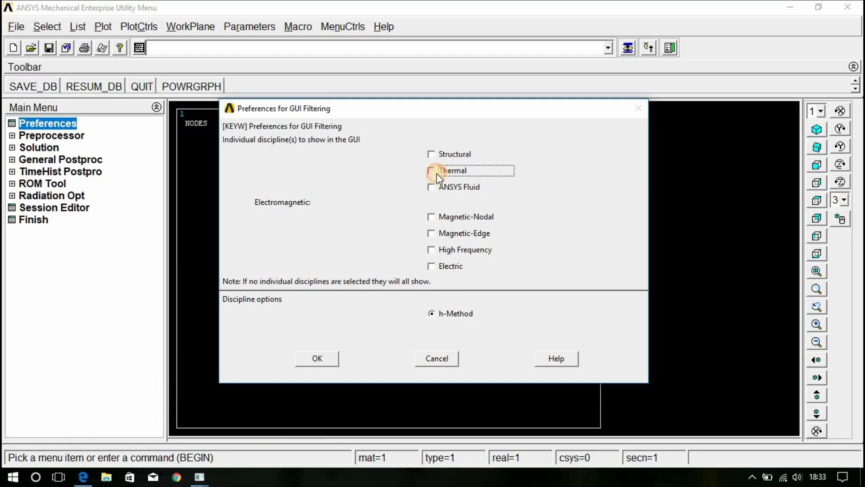
click(448, 314)
click(317, 359)
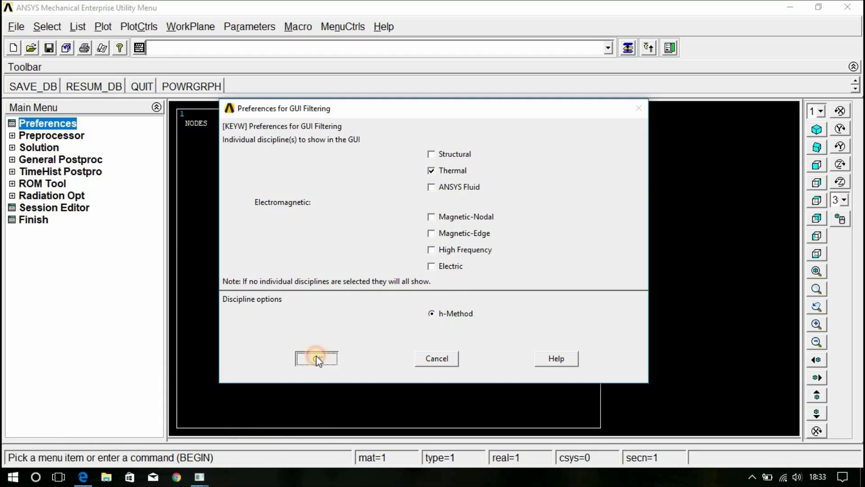
Add element type 1 as thermal Solid Quad 4node PLANE55, keeping Plane behavior.
click(70, 139)
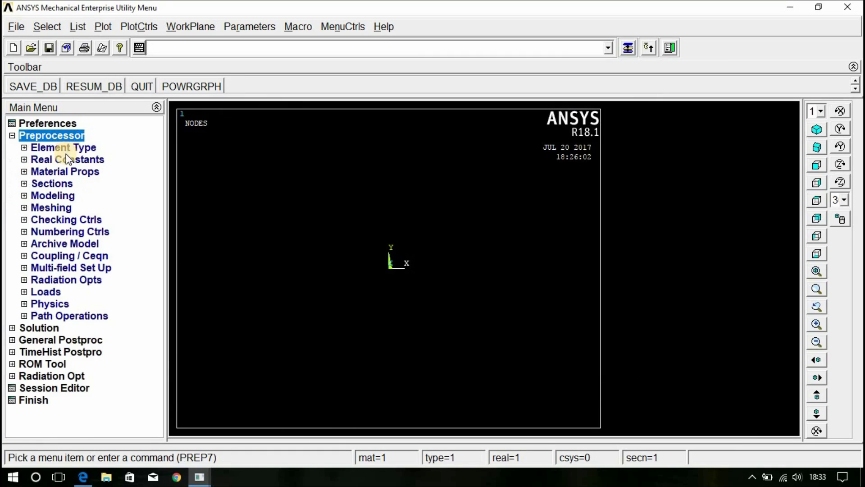
click(69, 148)
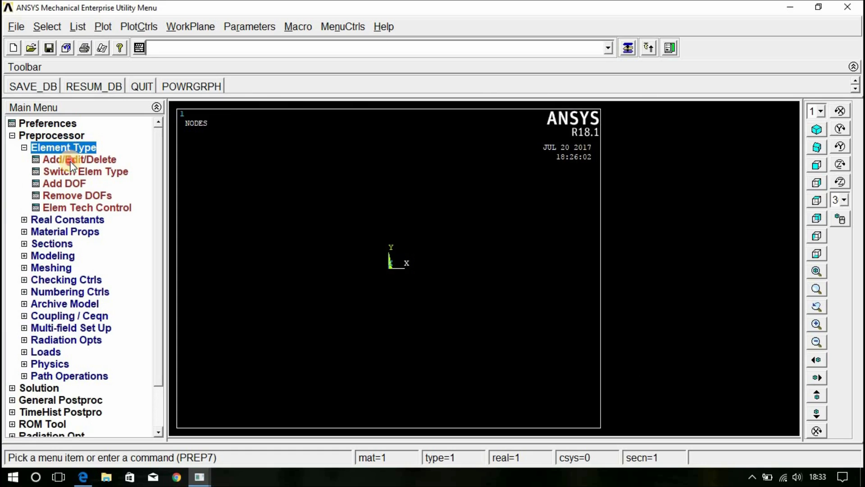
click(73, 159)
click(96, 324)
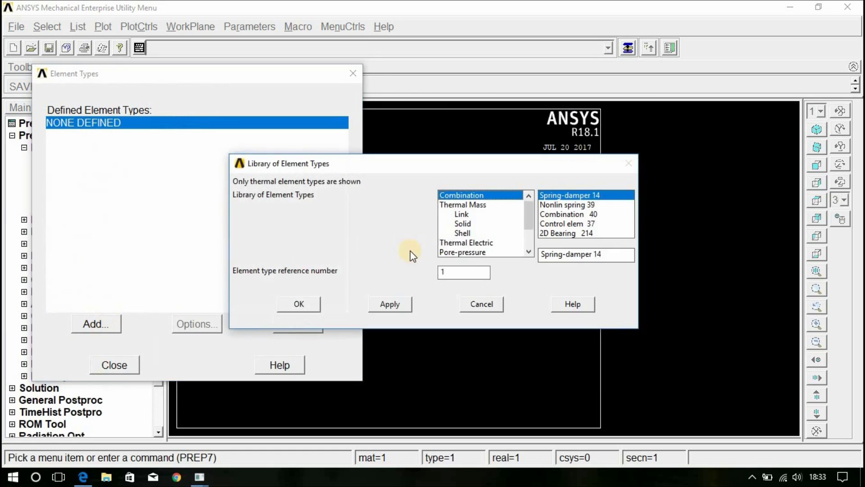
click(466, 224)
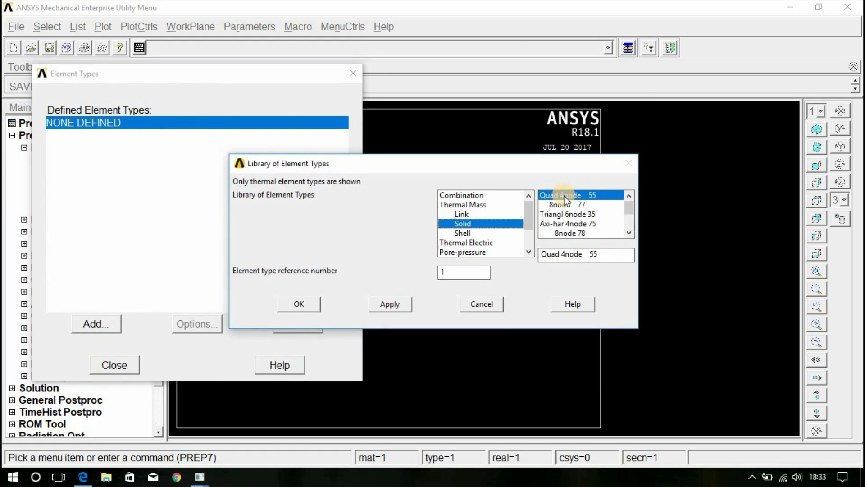
click(299, 305)
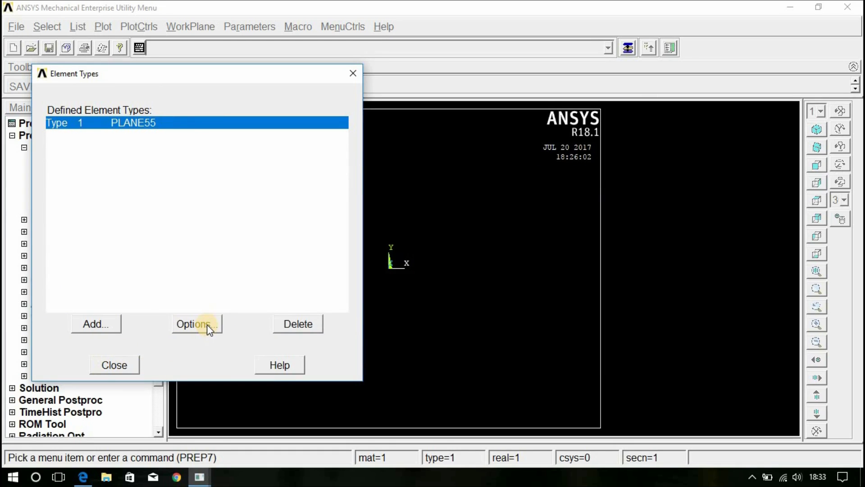
click(199, 326)
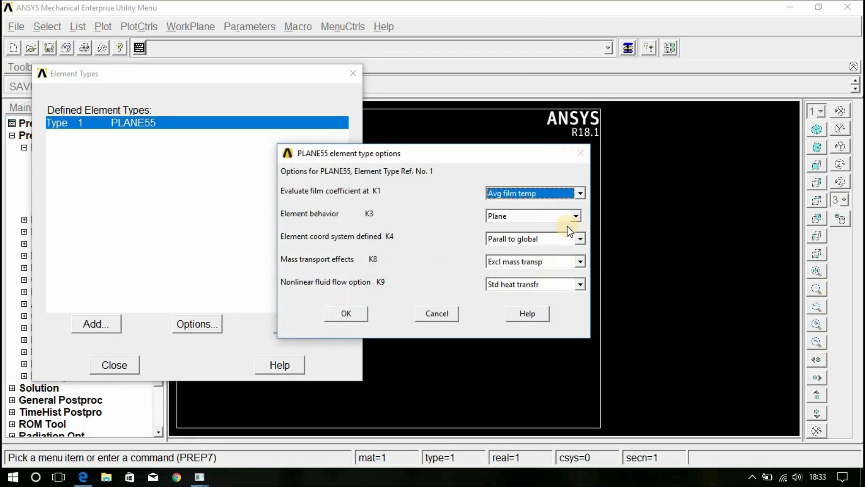
click(562, 216)
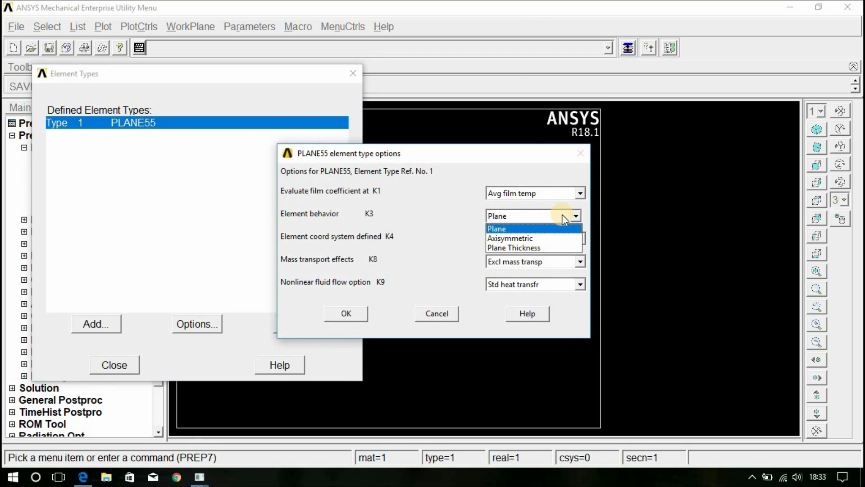
click(561, 215)
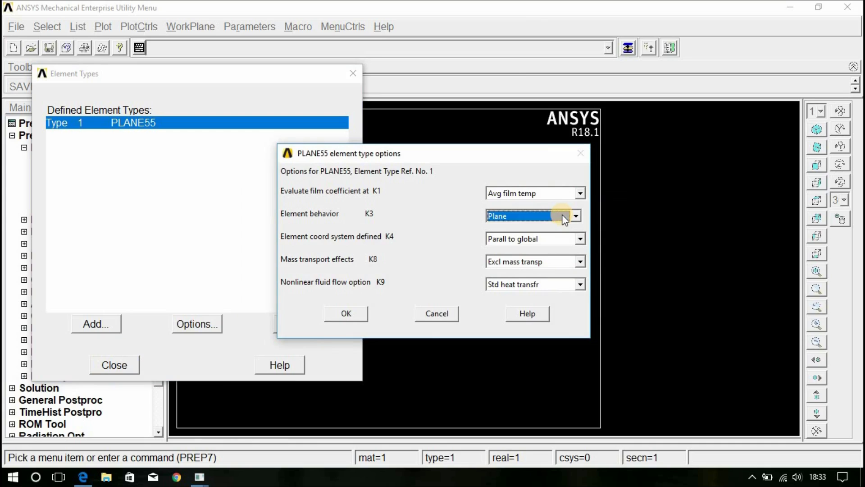
click(428, 318)
click(106, 364)
click(27, 149)
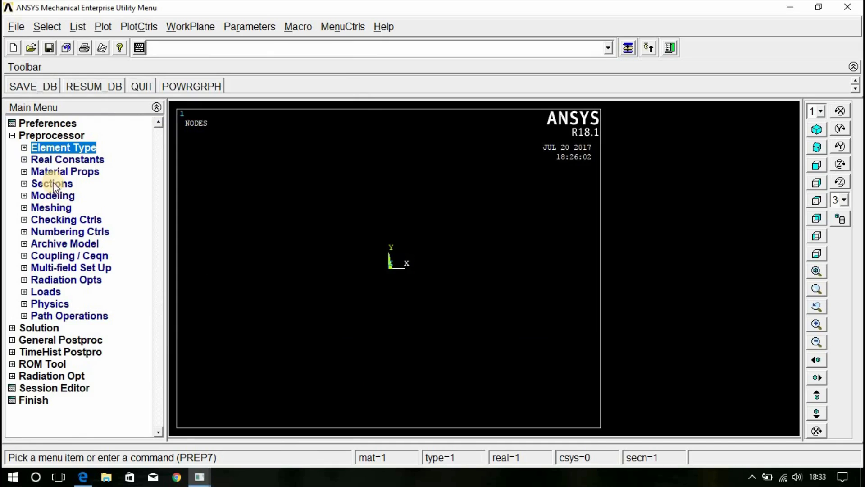
Give material model 1 an isotropic thermal conductivity KXX of 180.
click(56, 172)
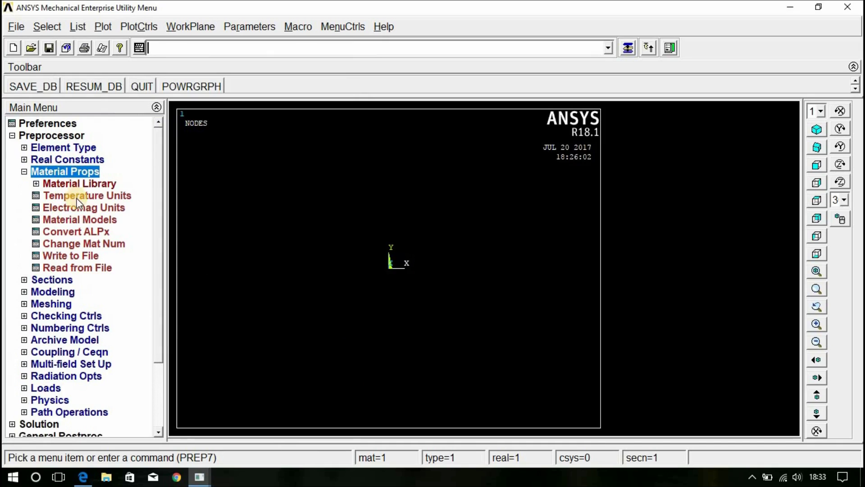
click(75, 220)
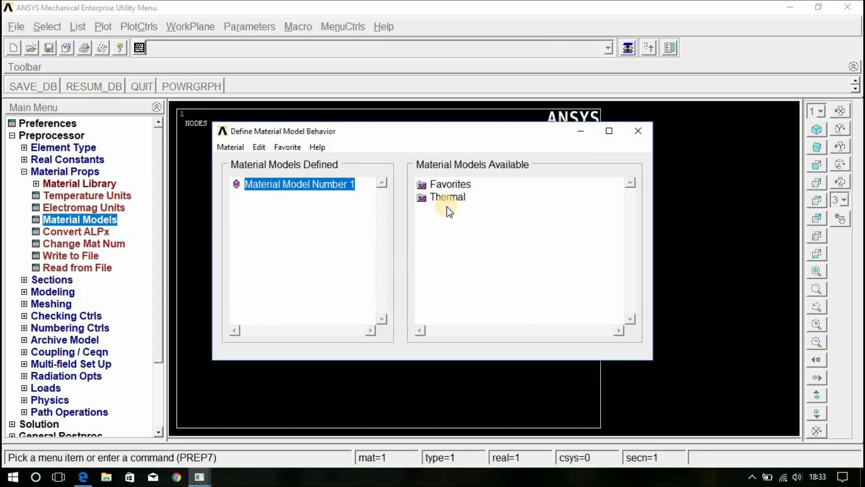
double_click(449, 198)
double_click(467, 211)
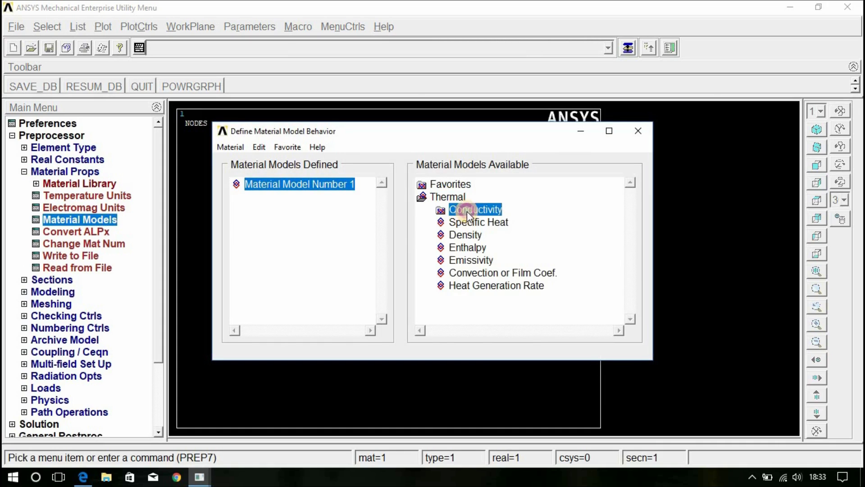
double_click(479, 224)
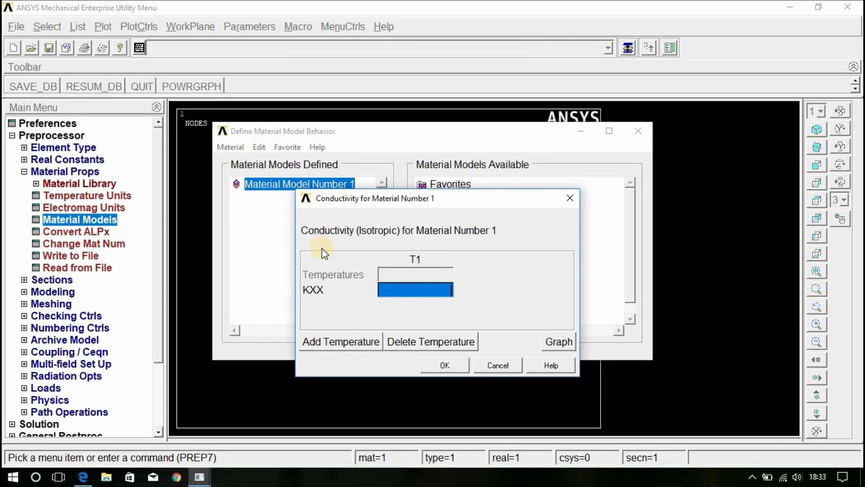
text(180)
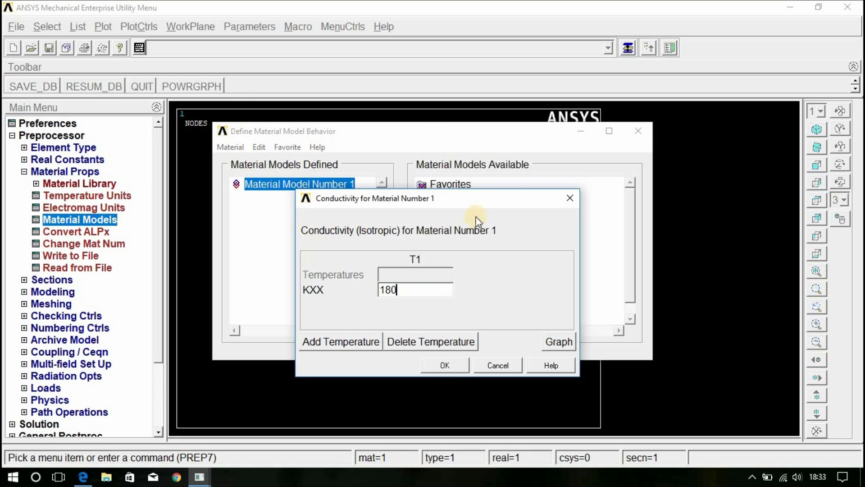
click(455, 363)
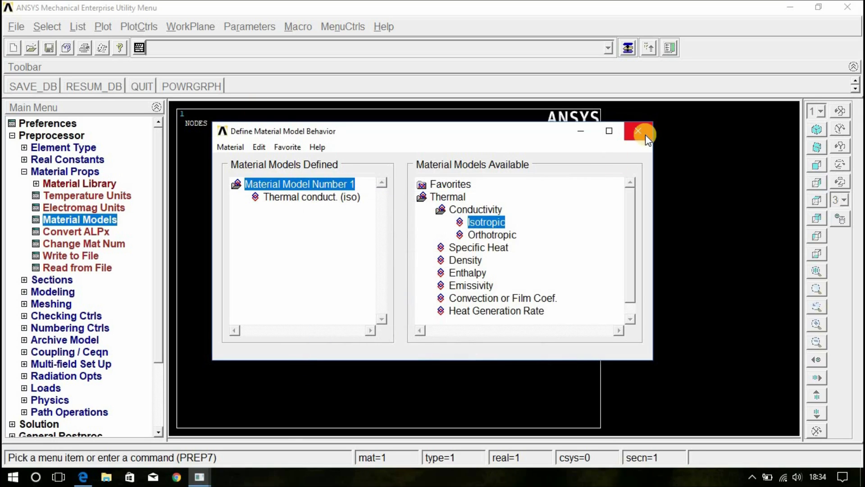
click(645, 134)
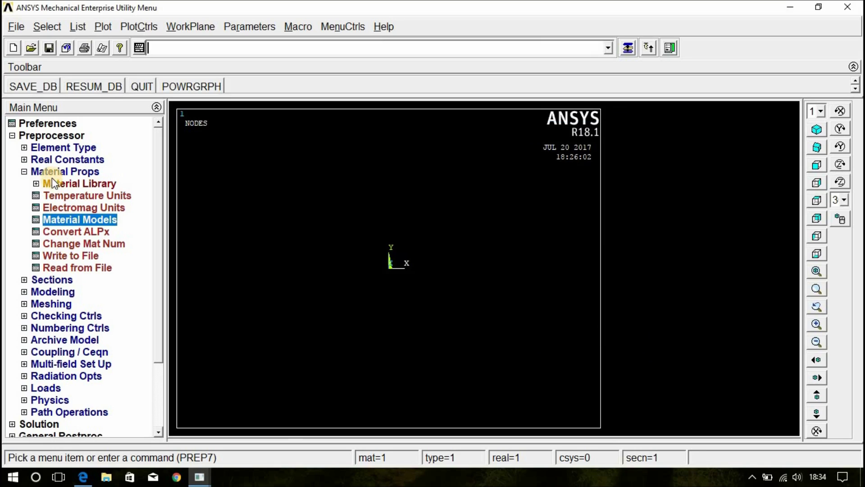
Create a rectangle by two corners with width 0.16 and height 0.01 at the origin.
click(53, 174)
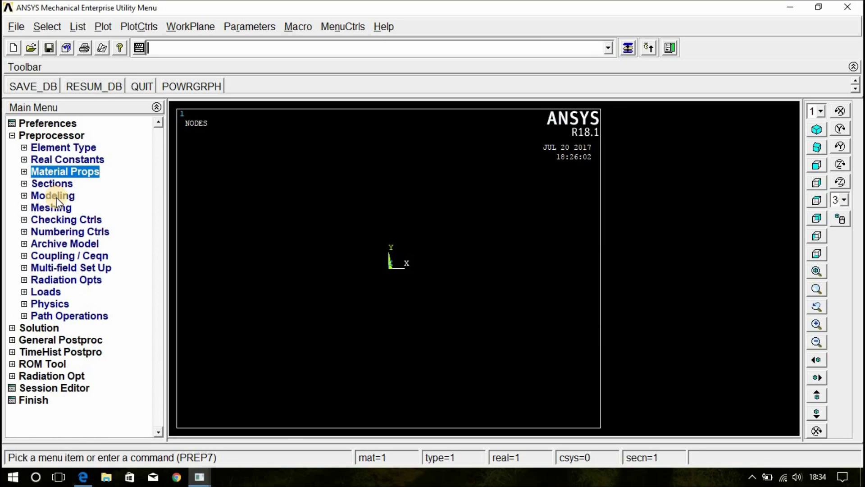
click(54, 196)
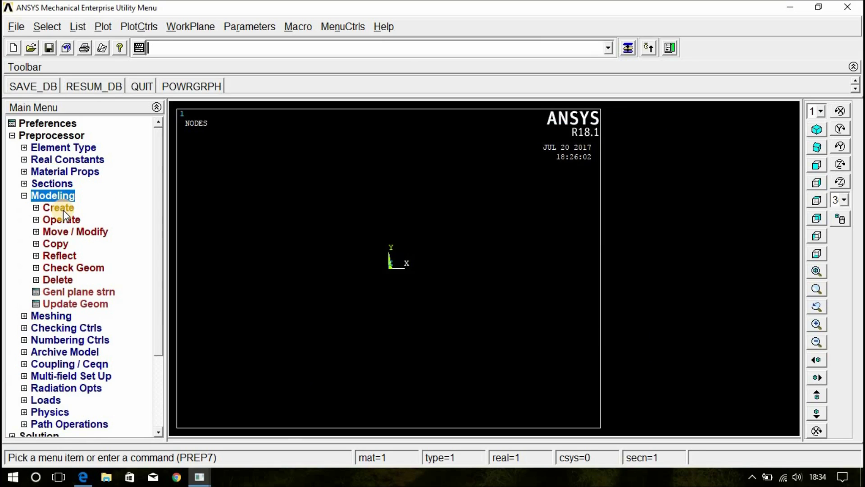
click(63, 210)
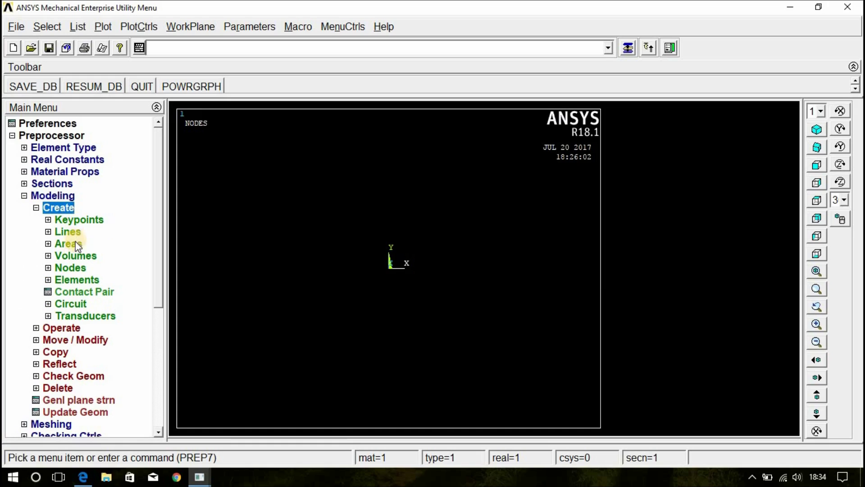
click(72, 247)
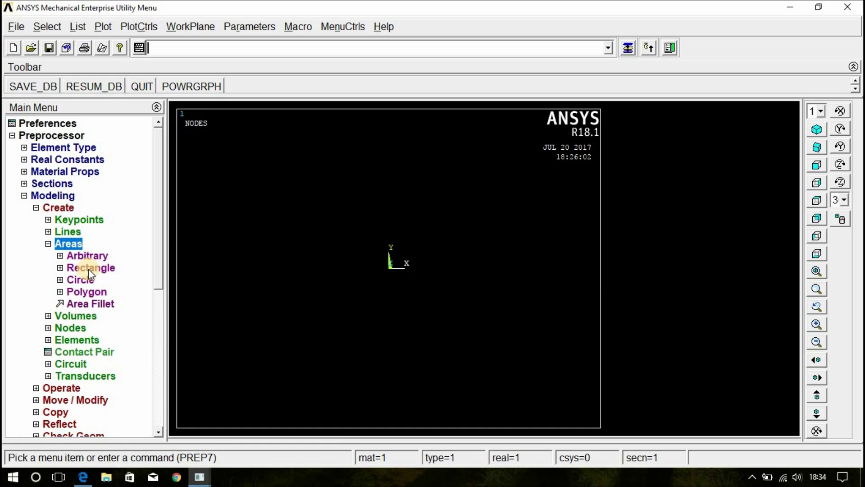
click(88, 268)
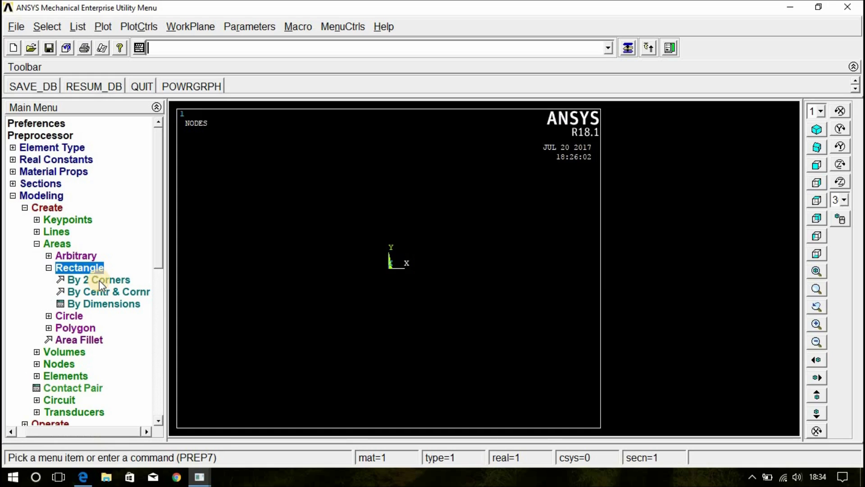
click(99, 280)
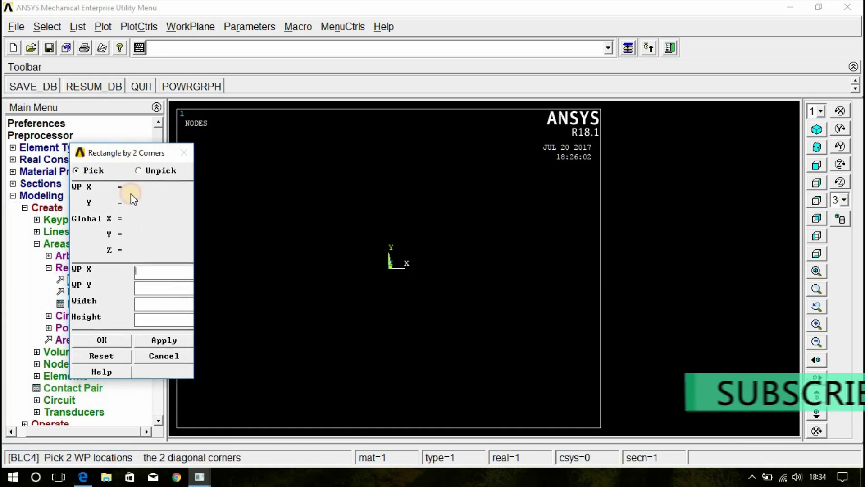
click(149, 303)
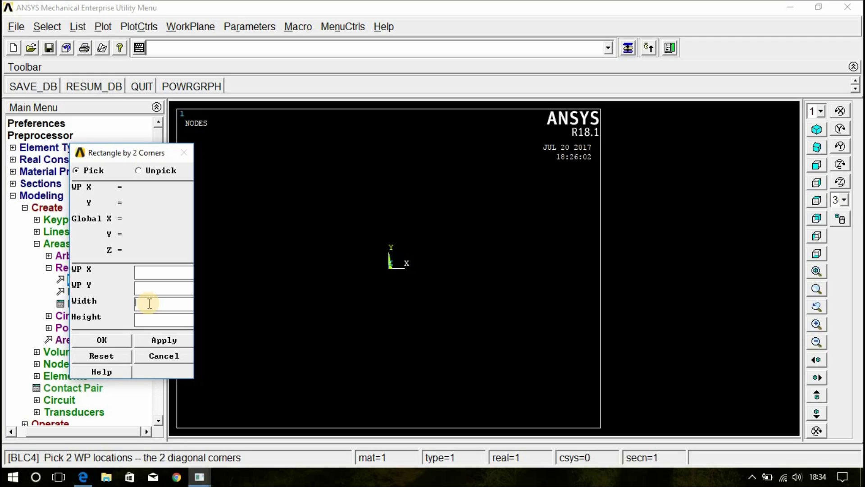
click(150, 303)
text(0.16)
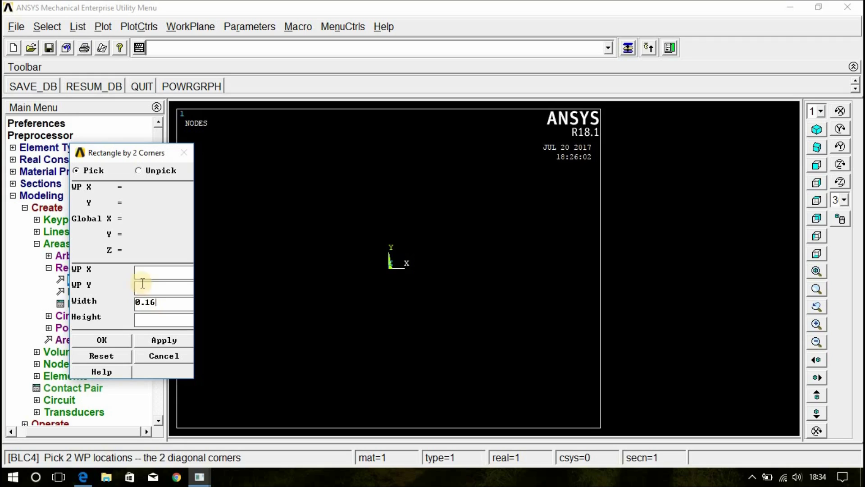
click(166, 319)
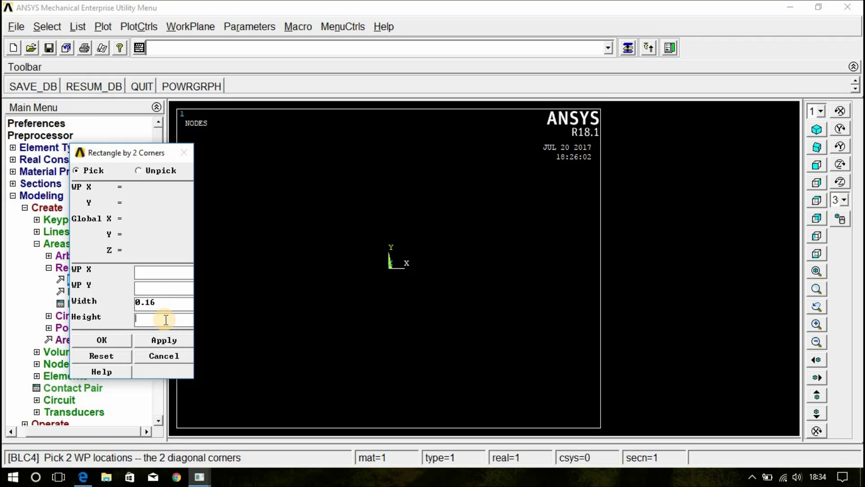
text(0.01)
double_click(146, 302)
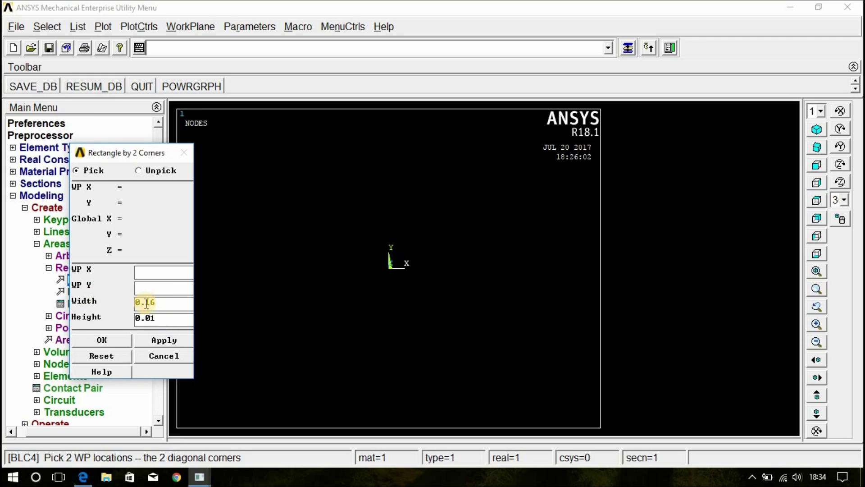
click(122, 340)
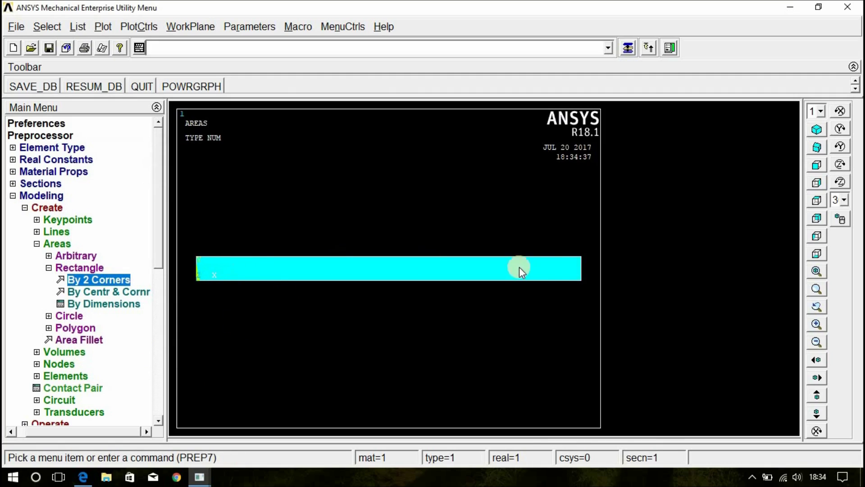
click(71, 267)
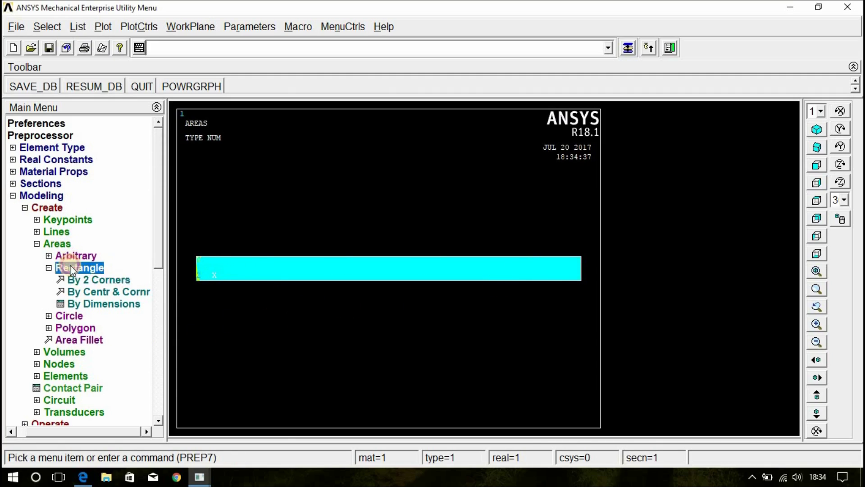
In MeshTool, set 32 element divisions on the slab's top and bottom edges.
click(49, 206)
click(53, 194)
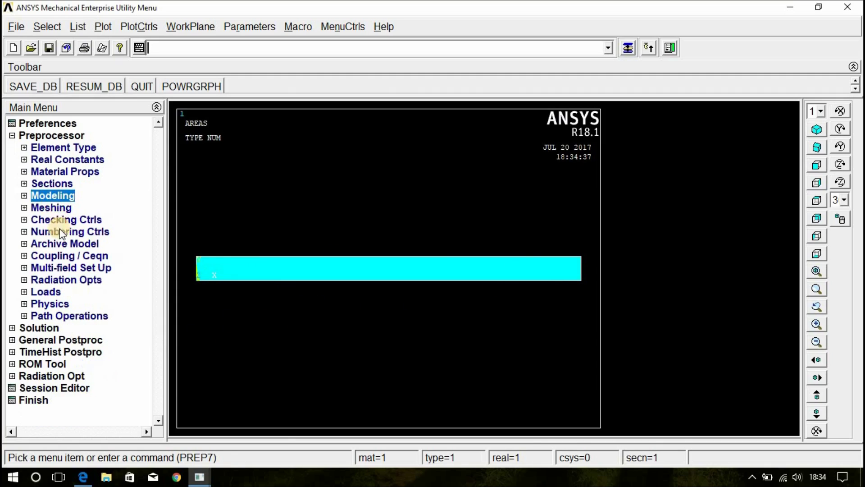
click(60, 208)
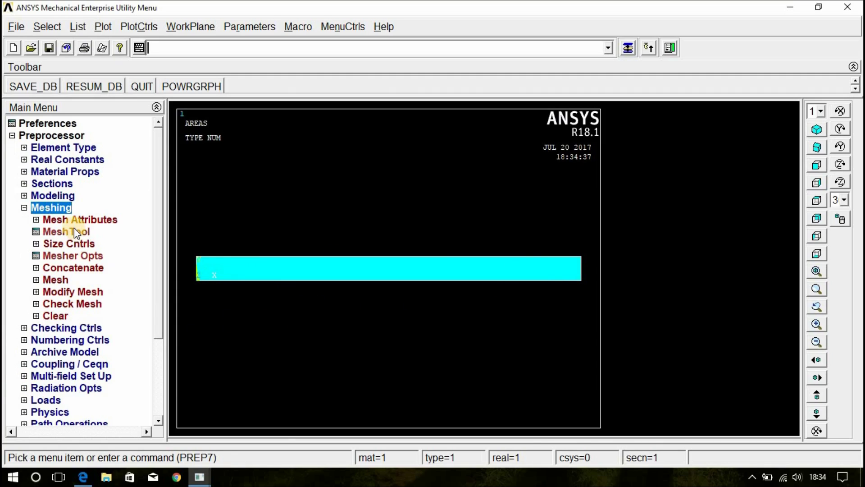
click(72, 231)
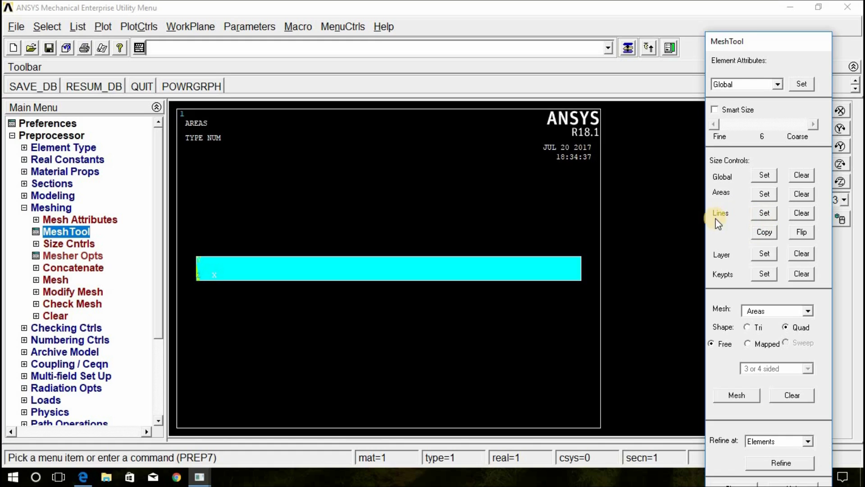
click(763, 213)
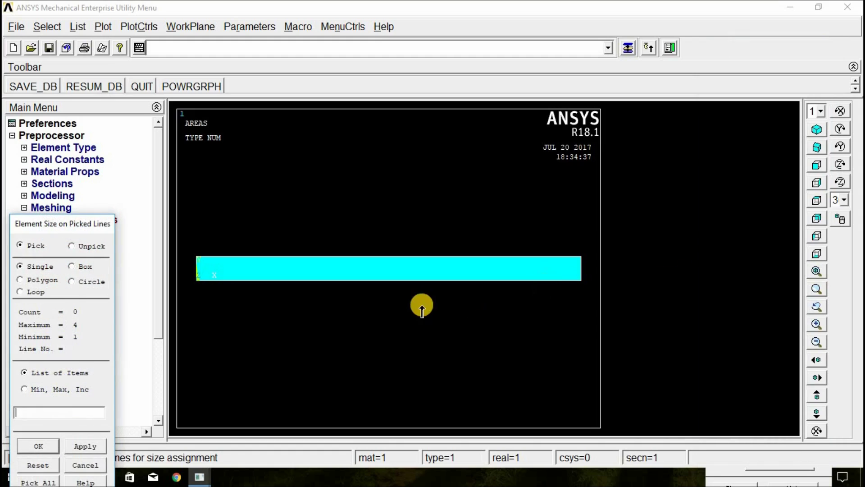
click(401, 285)
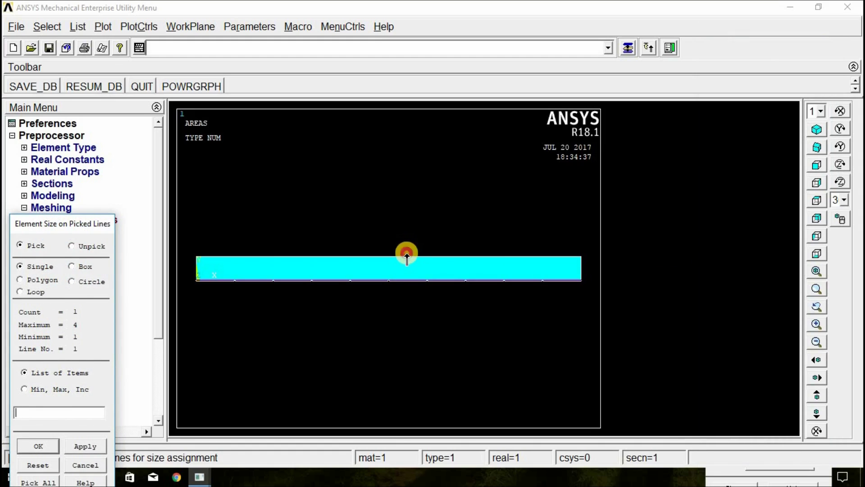
click(405, 255)
click(38, 446)
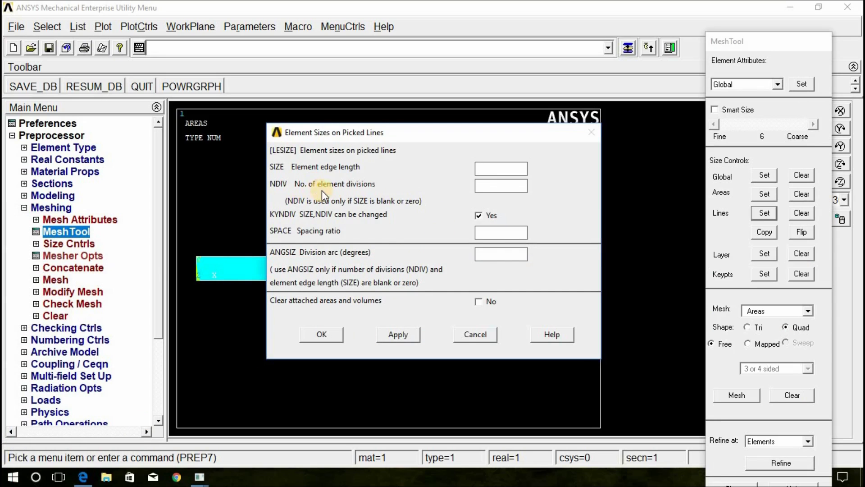
click(498, 191)
text(32)
click(324, 334)
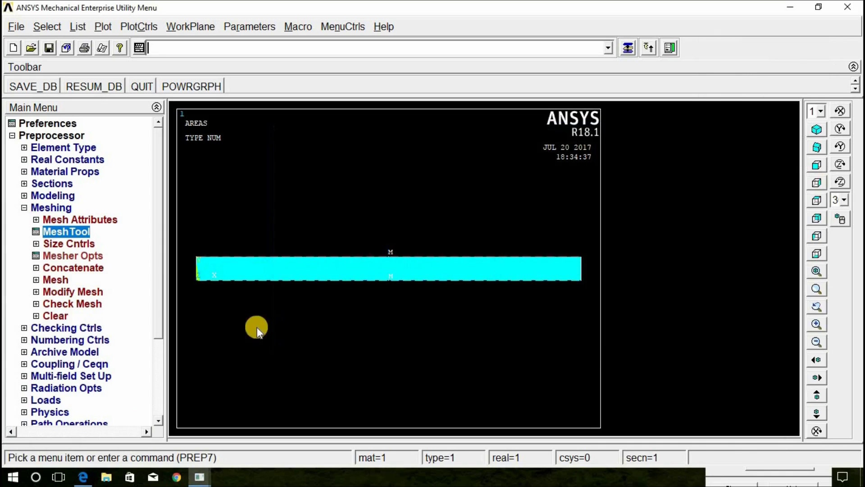
Set 2 element divisions on the slab's left and right end lines.
click(61, 232)
click(763, 213)
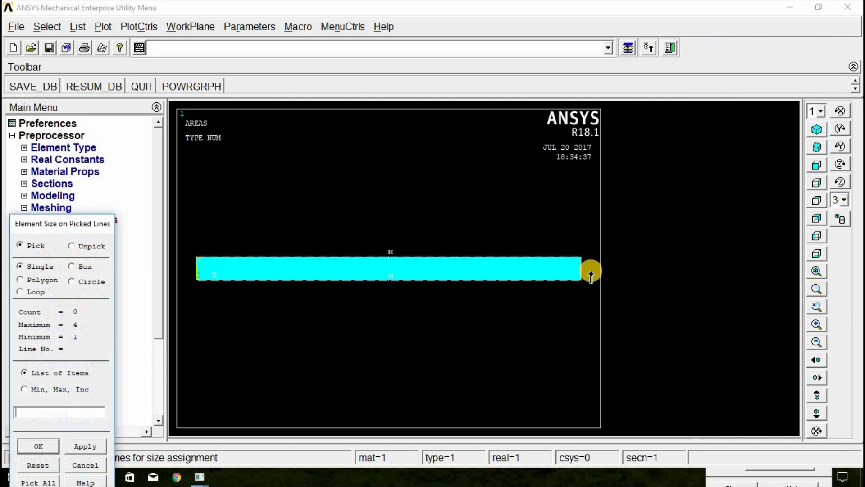
click(587, 269)
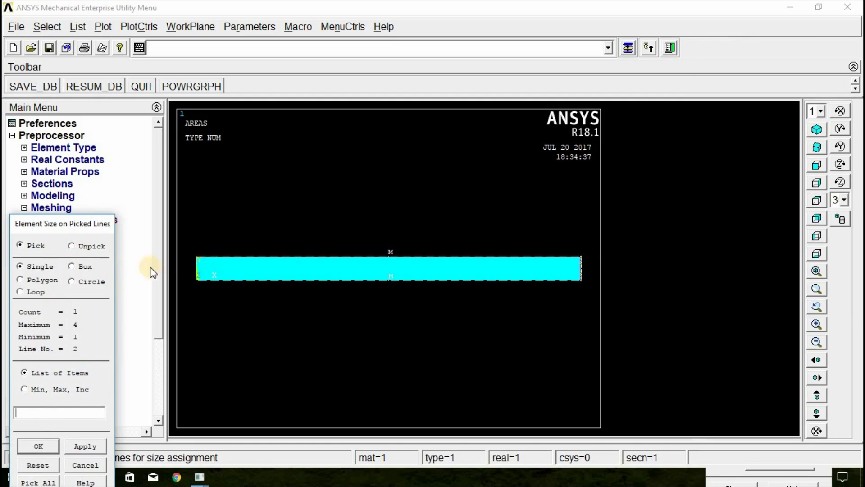
click(188, 268)
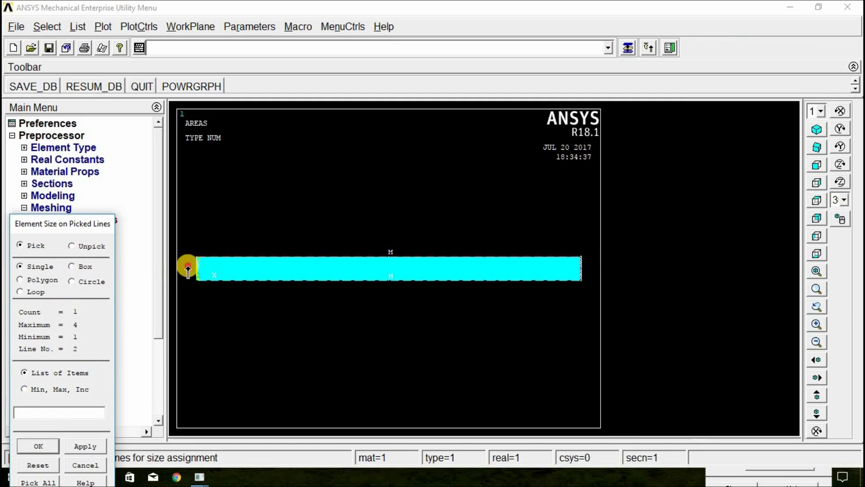
click(38, 446)
click(498, 186)
text(32)
drag(499, 191, 413, 191)
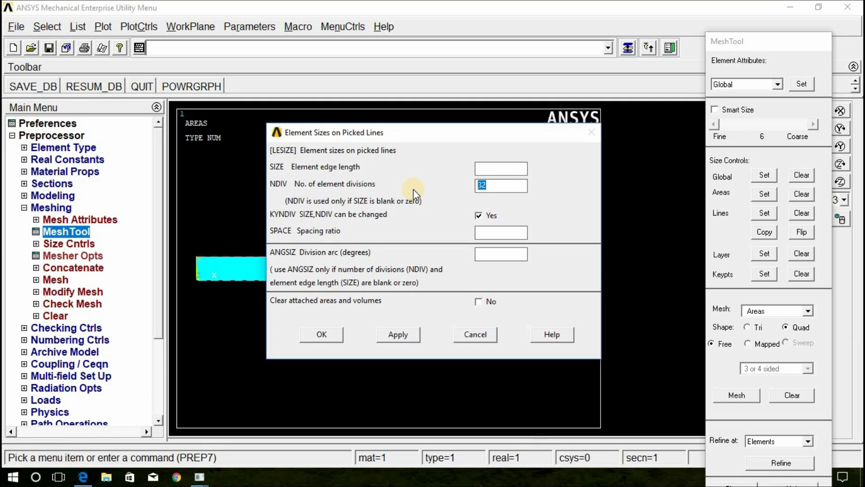
text(2)
click(325, 334)
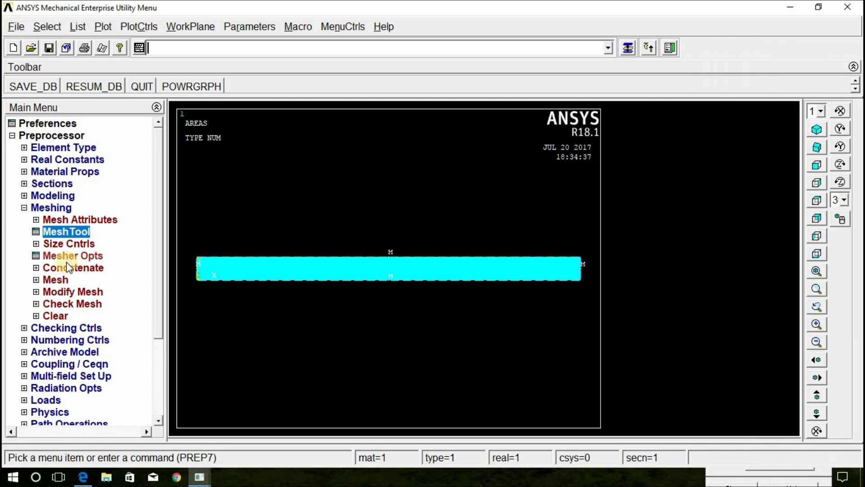
Mesh the slab area from MeshTool into a 32 by 2 grid of quadrilaterals.
click(66, 232)
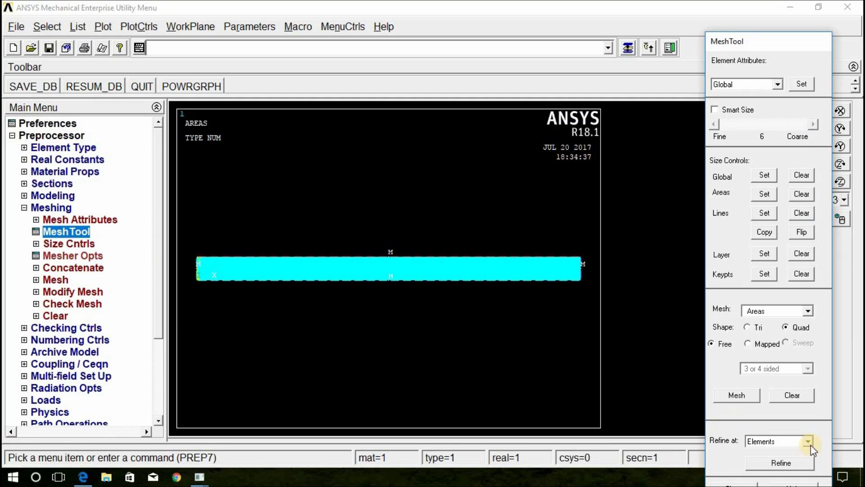
click(737, 395)
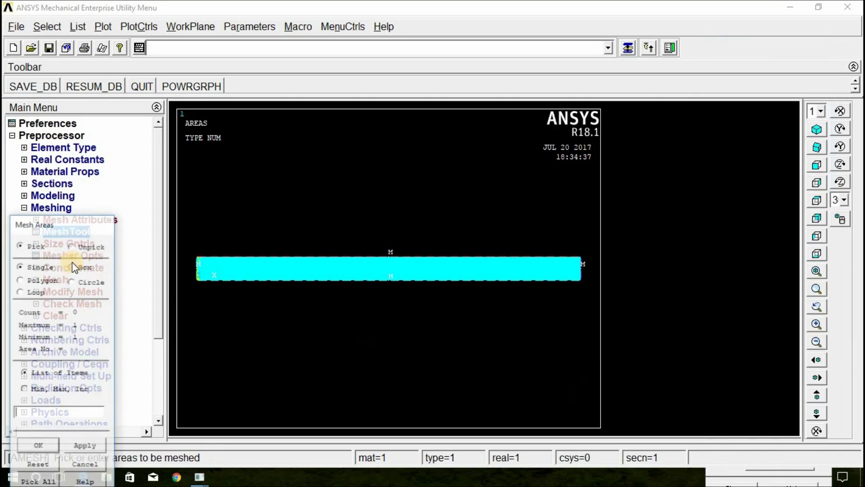
drag(68, 228, 87, 139)
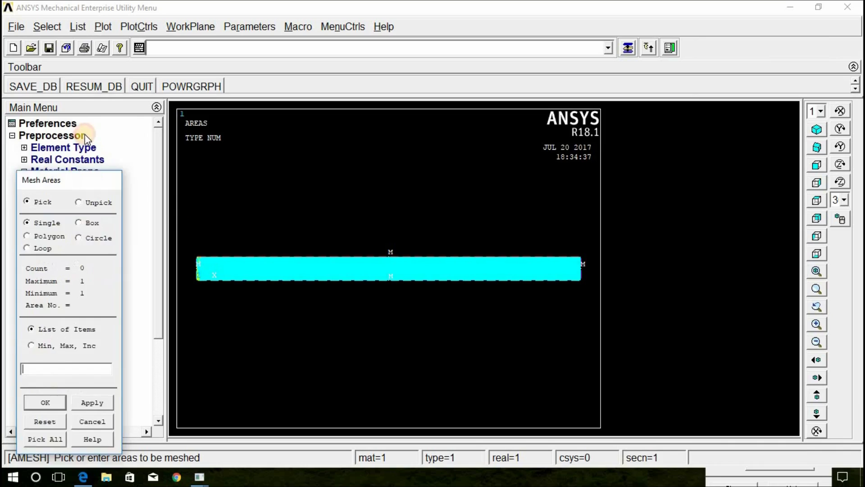
click(267, 271)
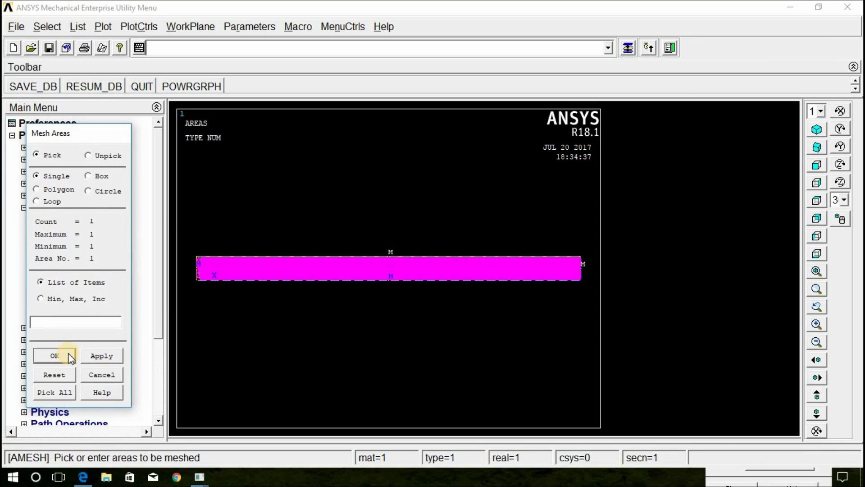
click(55, 356)
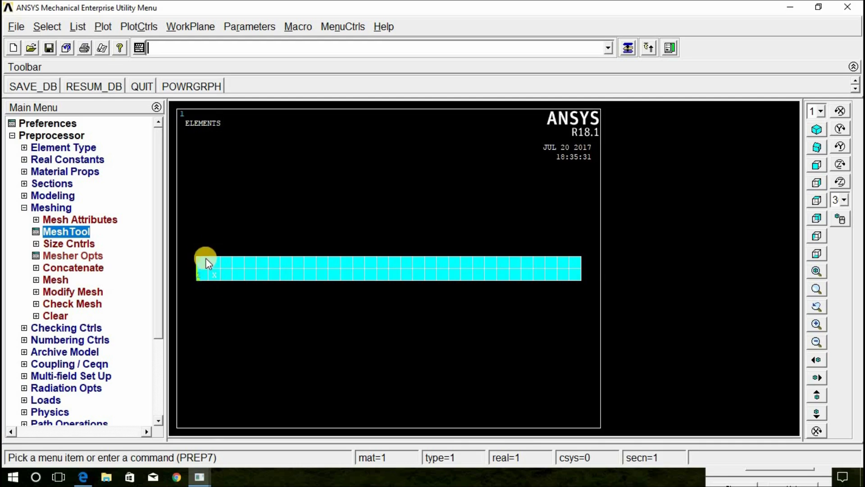
click(37, 210)
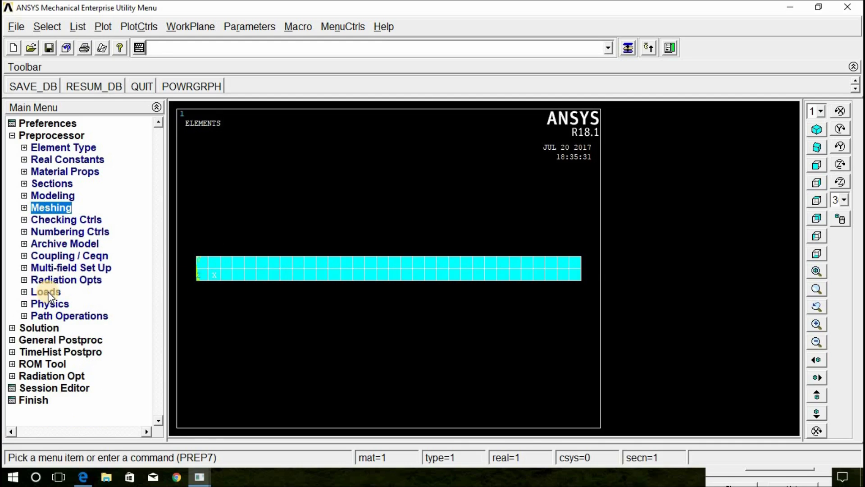
Pick both slab end lines for a thermal temperature load and choose the TEMP label.
click(48, 293)
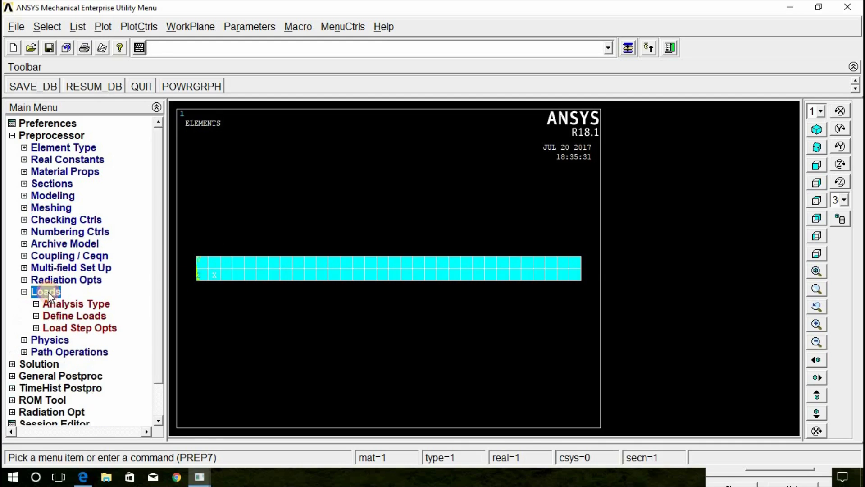
click(63, 316)
click(66, 340)
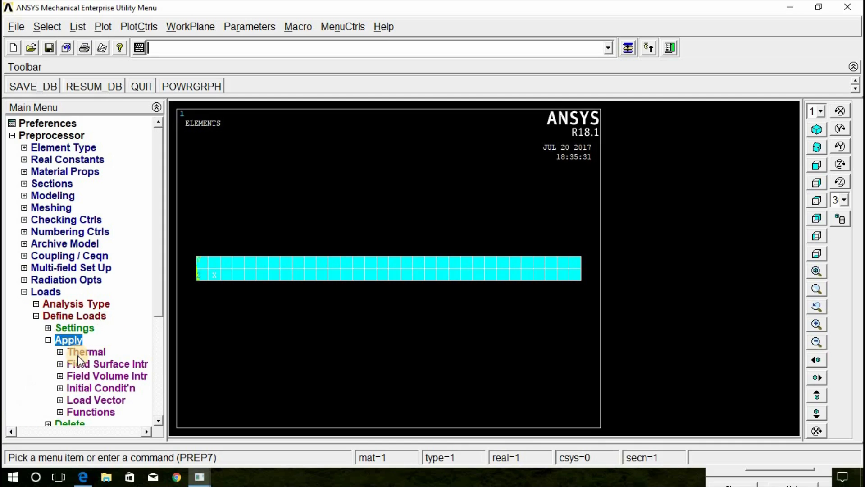
click(82, 354)
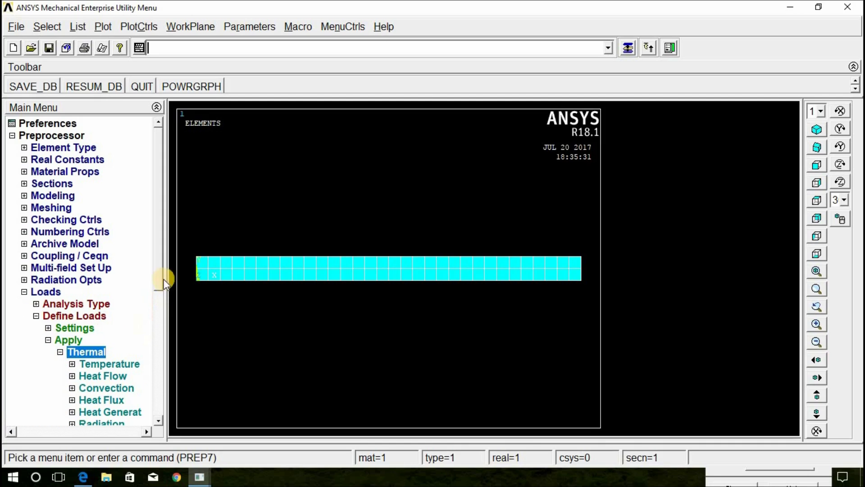
drag(163, 280, 162, 308)
click(120, 340)
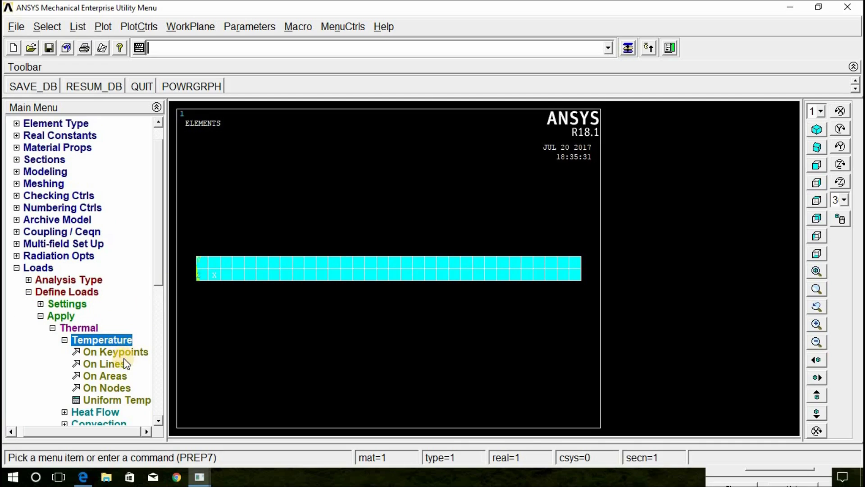
click(120, 365)
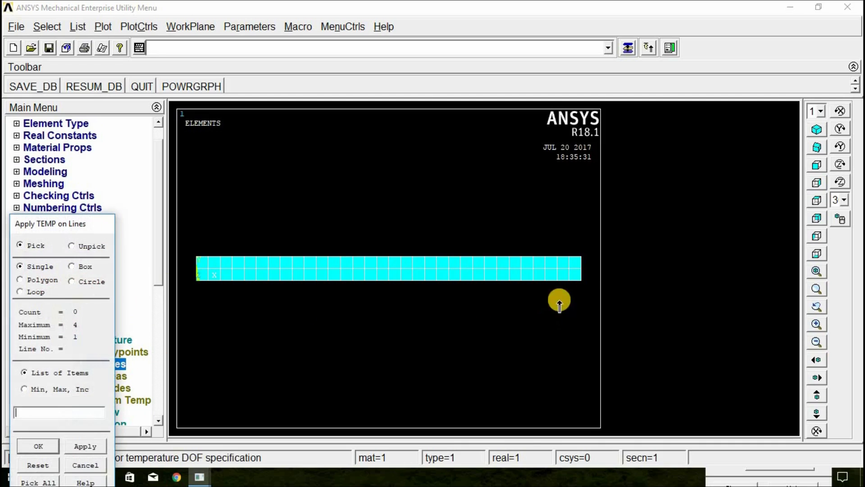
click(583, 270)
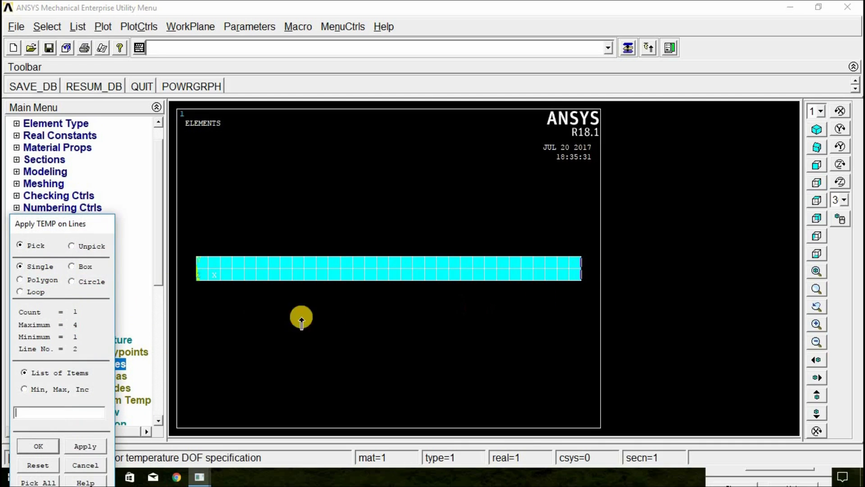
click(196, 268)
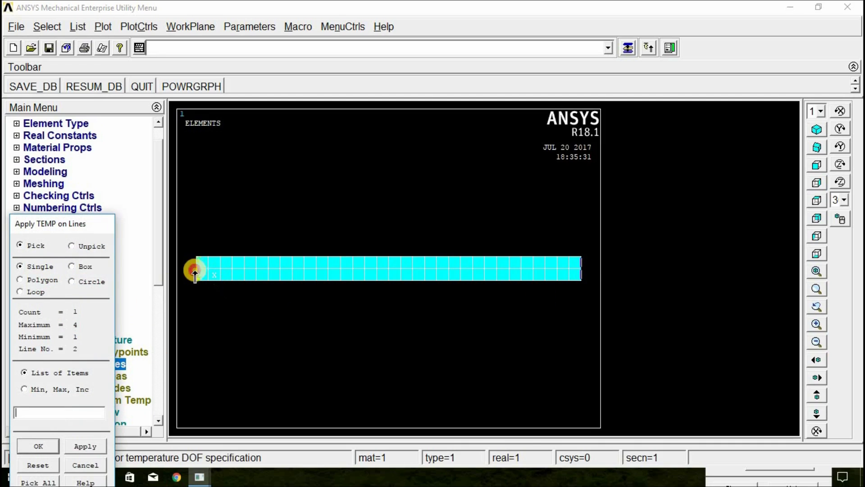
click(38, 446)
click(505, 162)
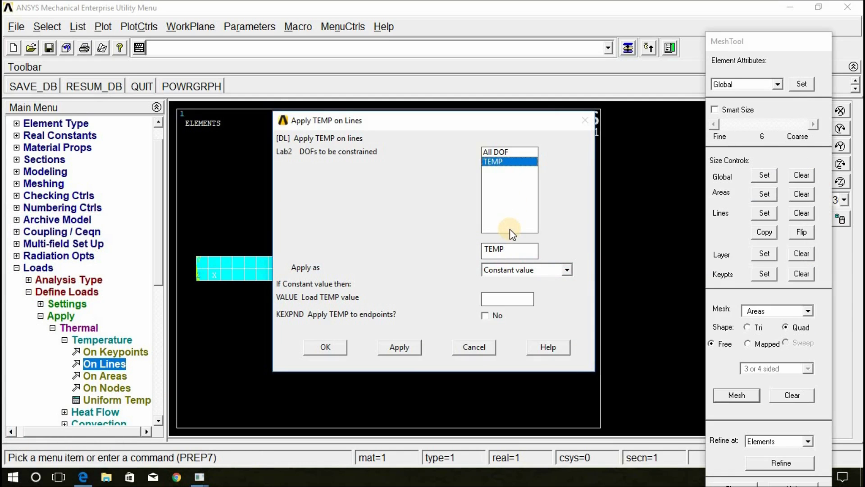
Check the handwritten problem PDF in Edge, then minimize it.
click(83, 477)
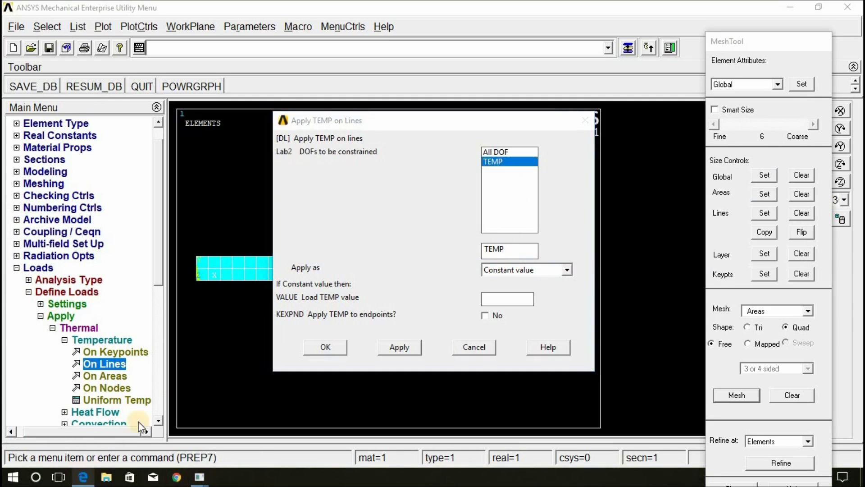
scroll(437, 356, down, 3)
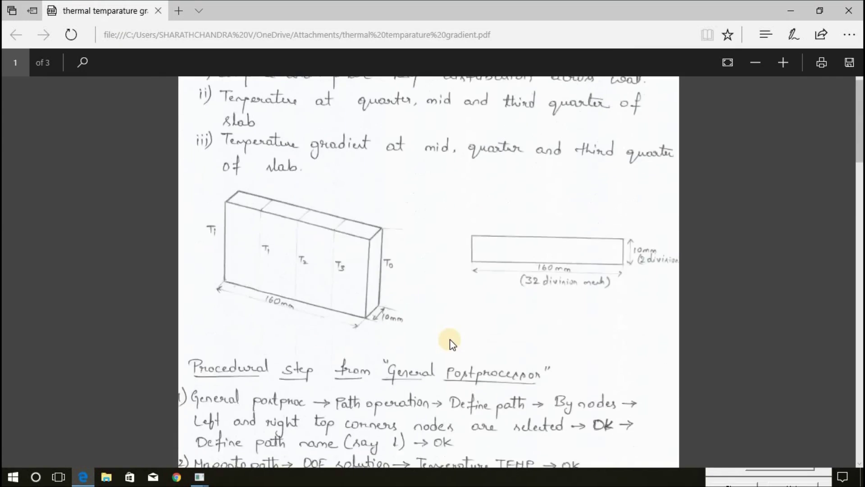
scroll(501, 174, up, 3)
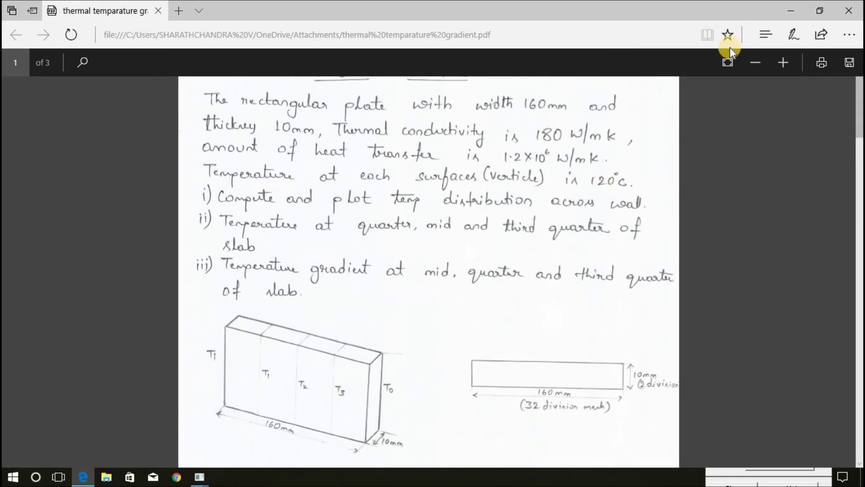
click(791, 11)
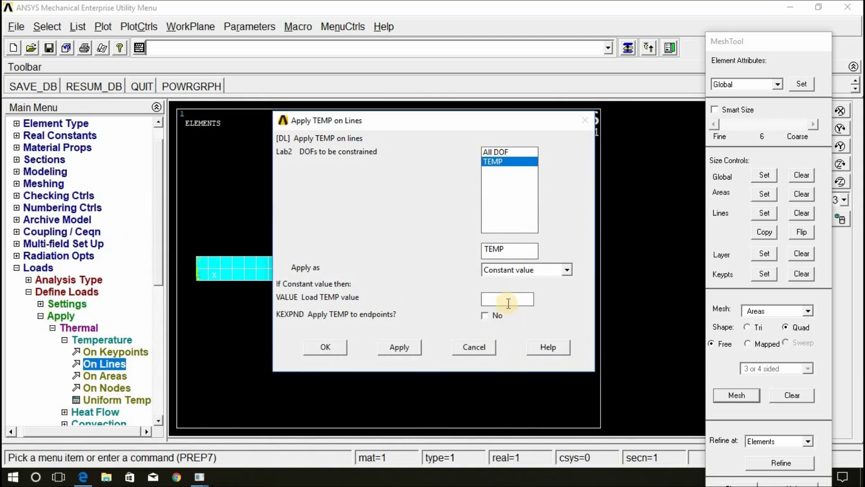
Hold both slab end lines at a temperature of 120 °C.
click(507, 299)
text(120)
click(326, 347)
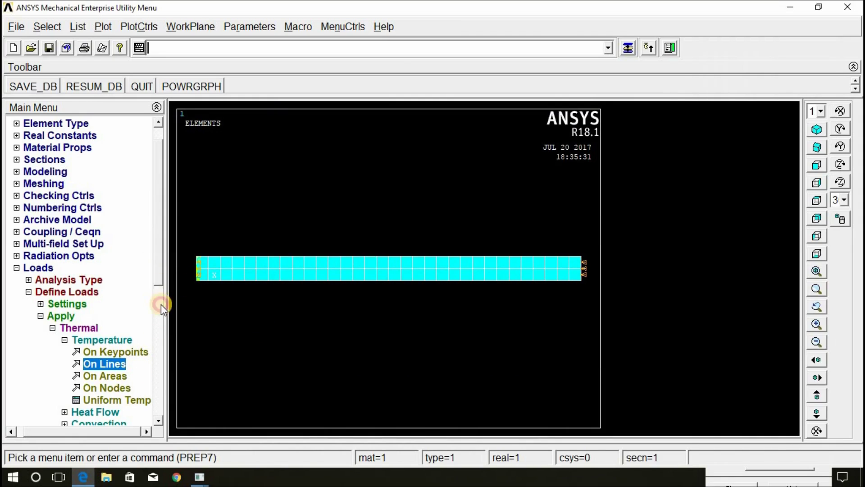
Apply a heat generation load of 1.2e6 on the slab area.
scroll(161, 304, down, 2)
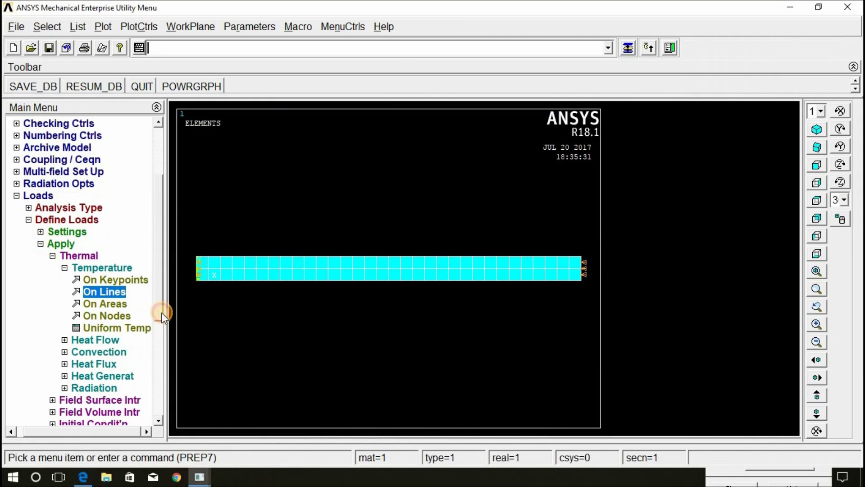
click(99, 379)
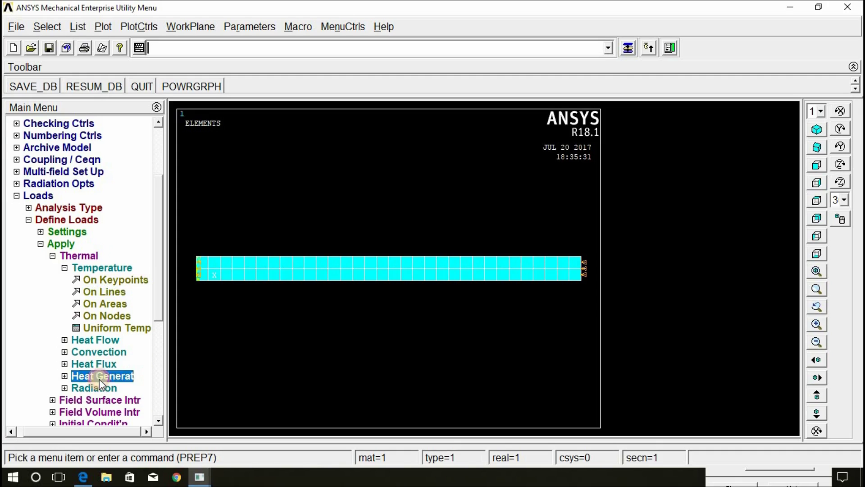
drag(159, 286, 161, 323)
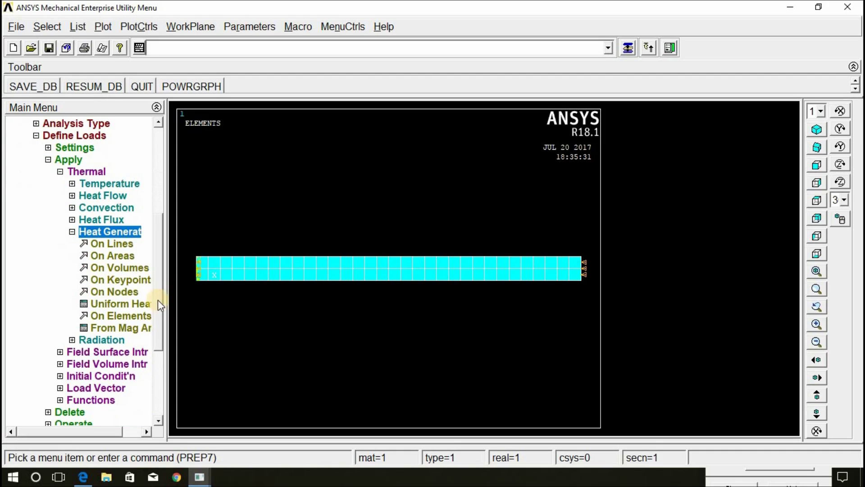
click(123, 254)
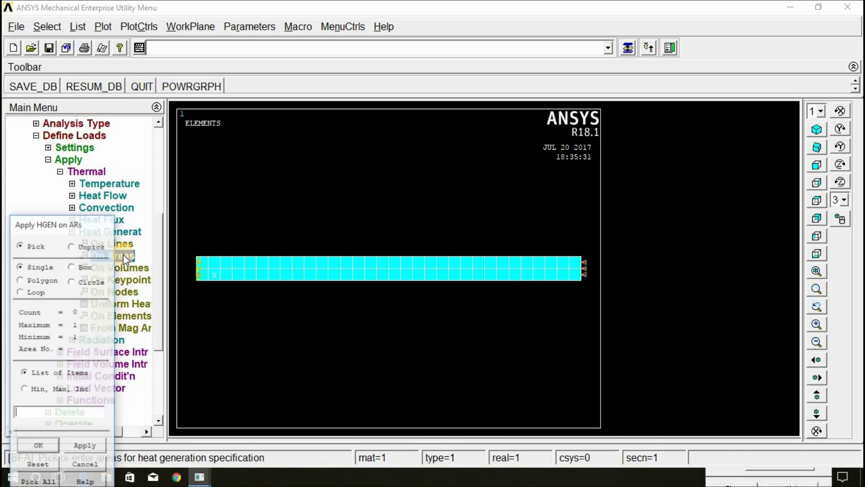
click(268, 270)
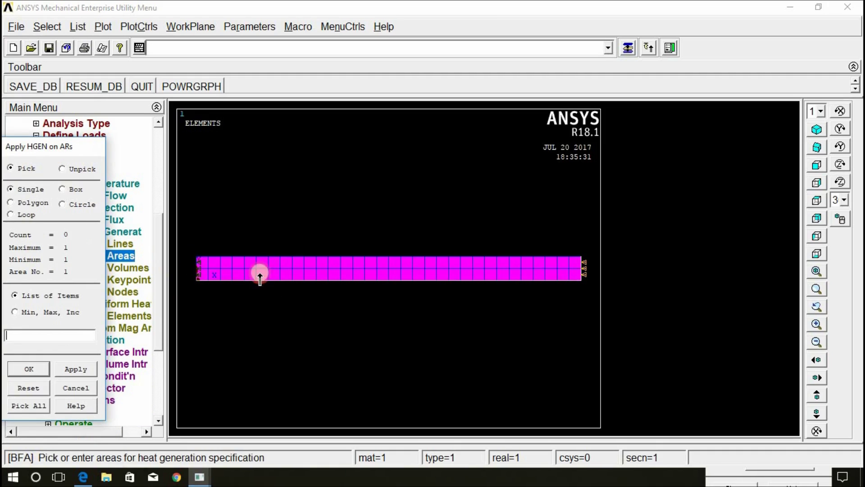
click(30, 369)
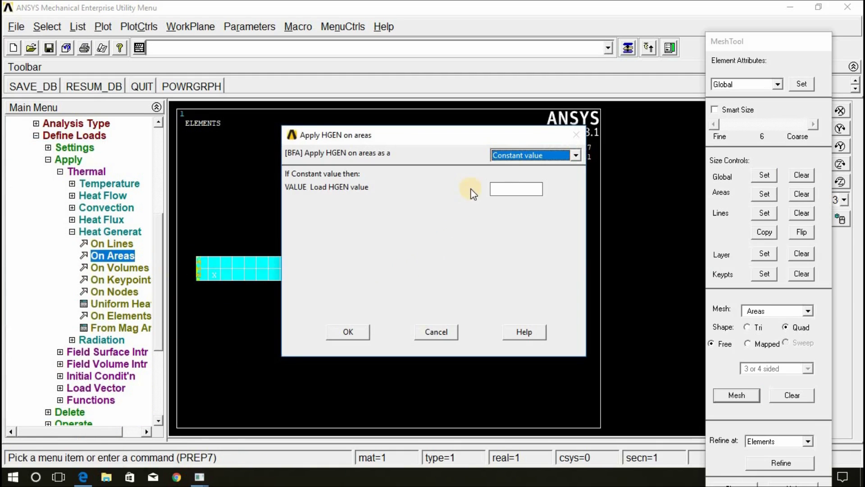
click(505, 189)
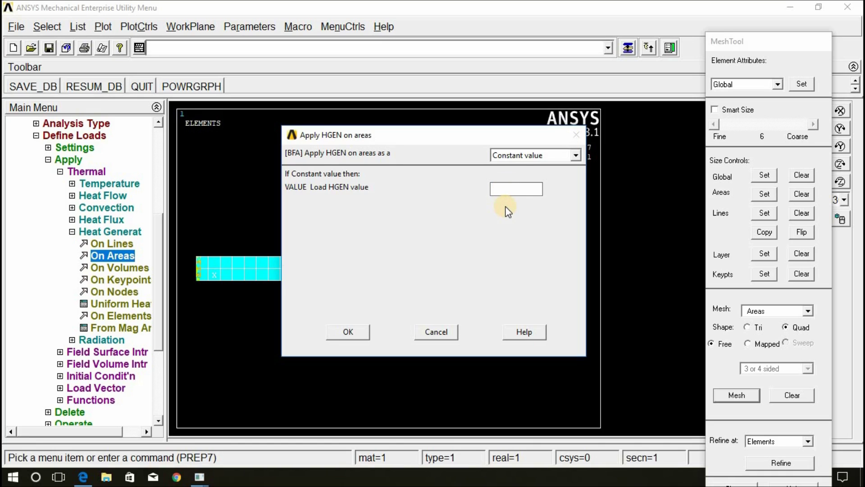
text(1.2e6)
click(348, 332)
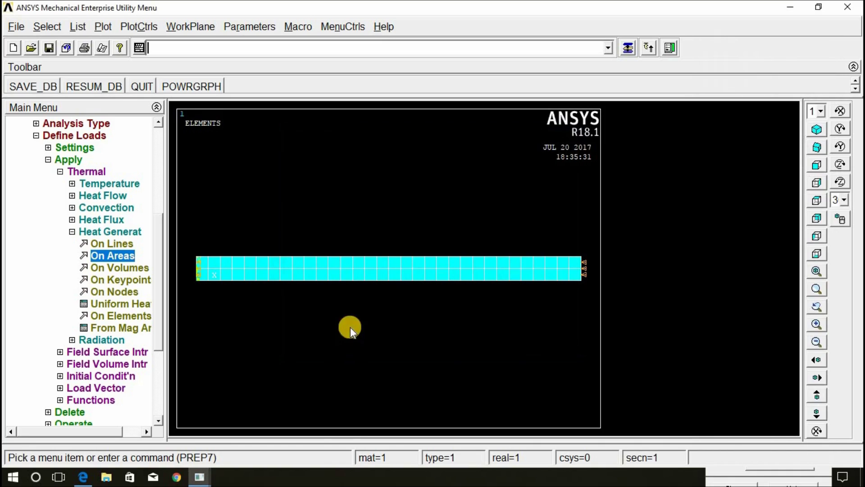
Solve the current load step, then close the 'Solution is done!' note and /STATUS listing.
click(85, 232)
click(80, 173)
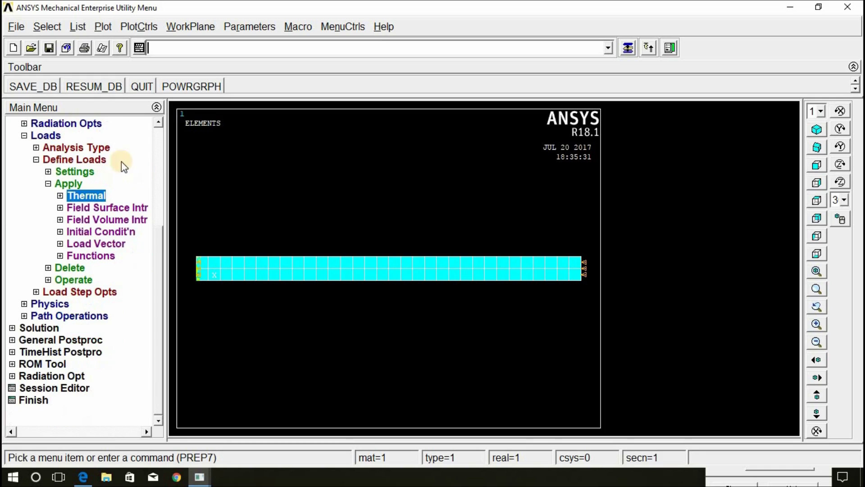
click(41, 135)
click(42, 135)
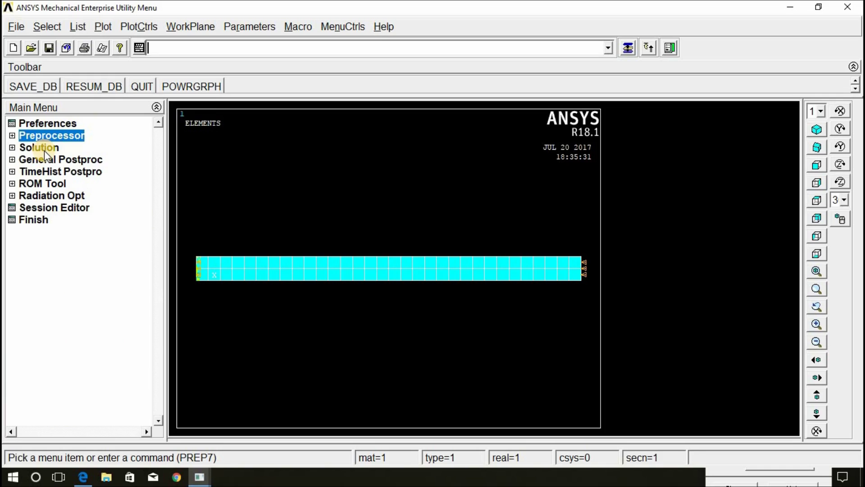
click(45, 150)
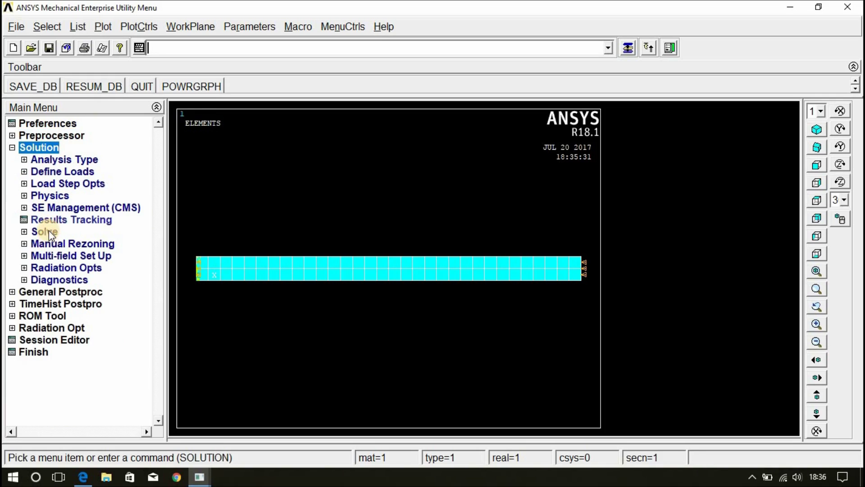
click(49, 231)
click(62, 245)
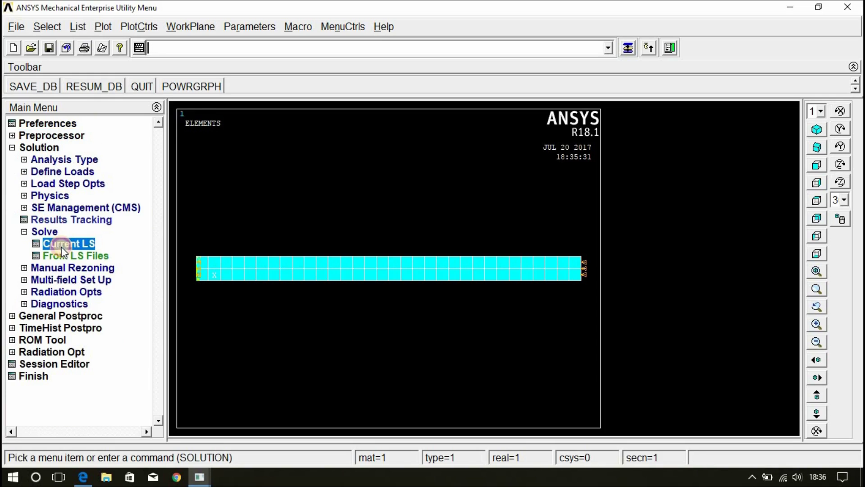
click(428, 298)
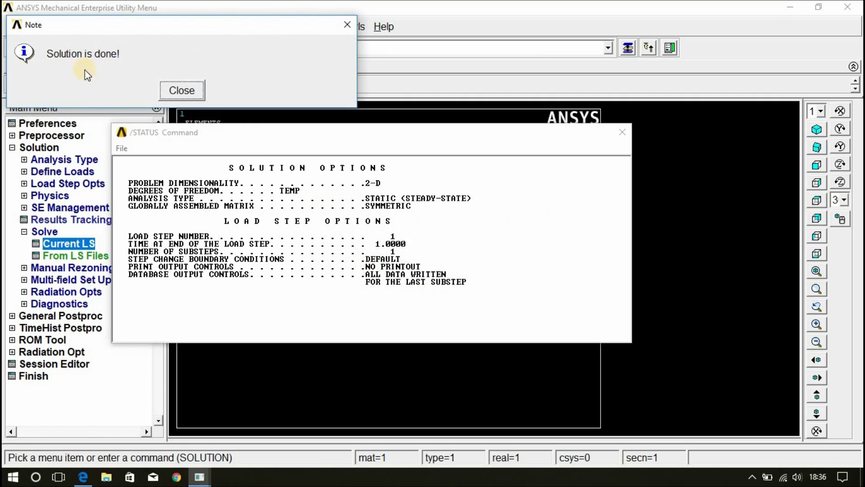
click(178, 91)
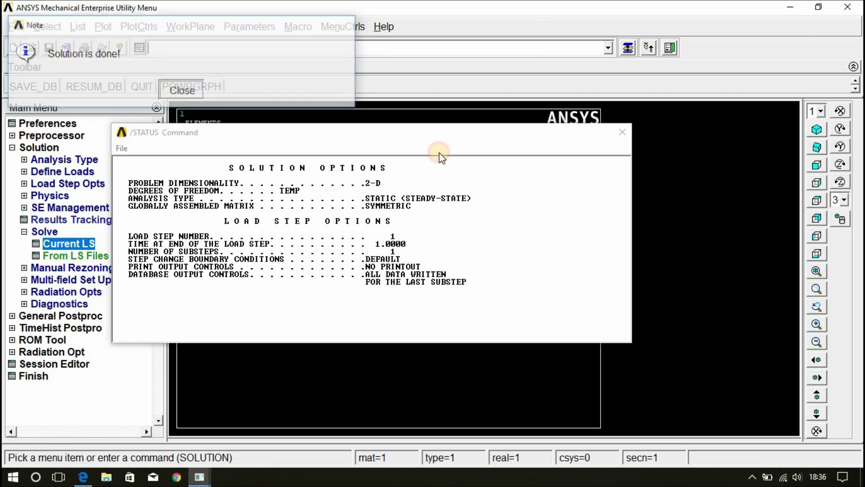
click(622, 132)
click(38, 147)
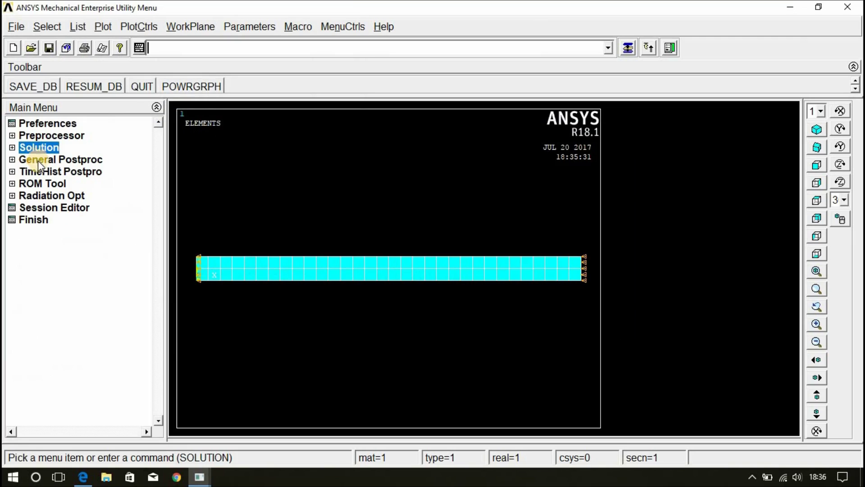
Define a path by nodes through the slab's top-left and top-right corner nodes.
click(45, 160)
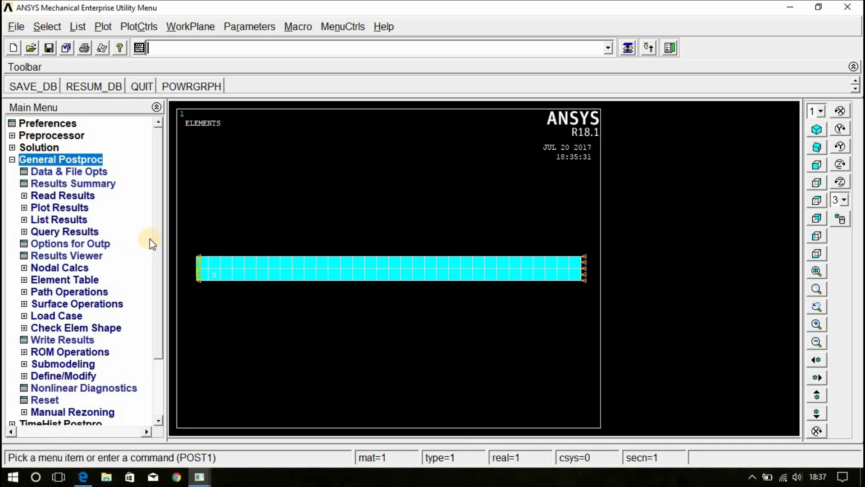
click(59, 291)
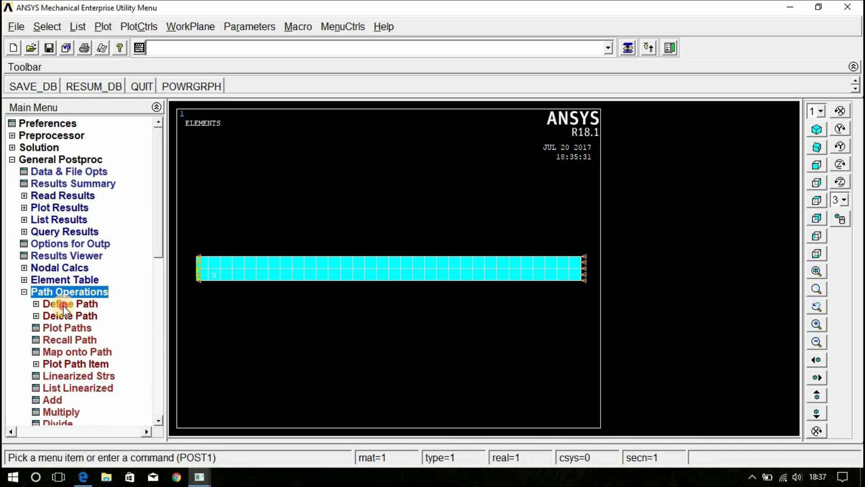
click(63, 306)
click(87, 317)
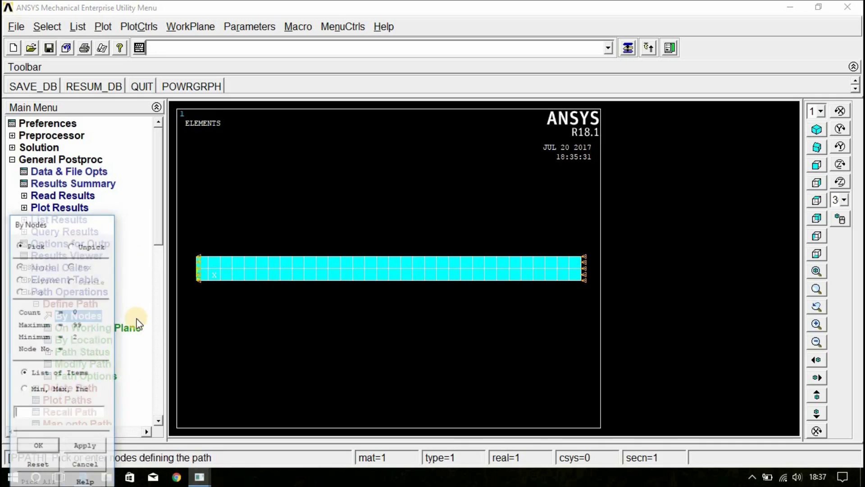
click(196, 257)
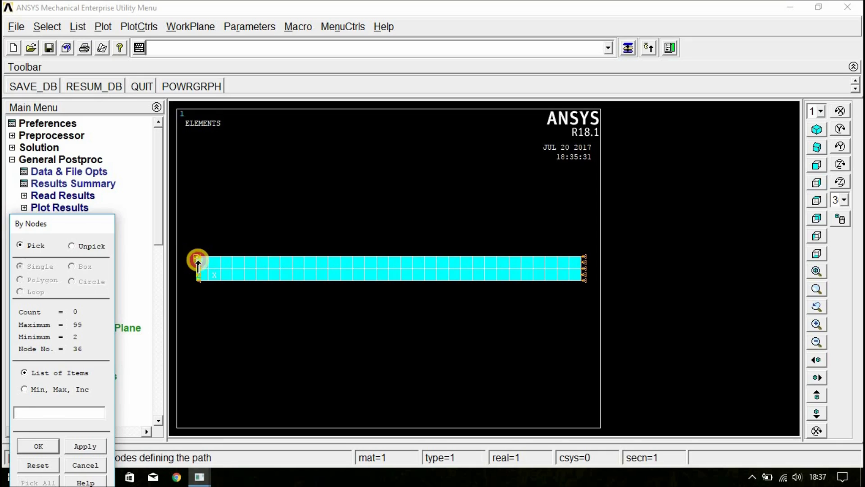
click(584, 257)
click(31, 441)
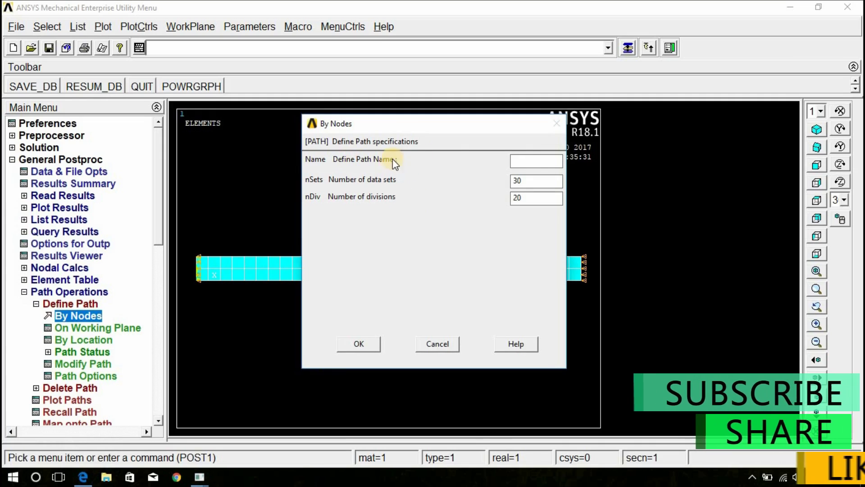
Name the path '1', create it, and close the path status listing.
click(523, 162)
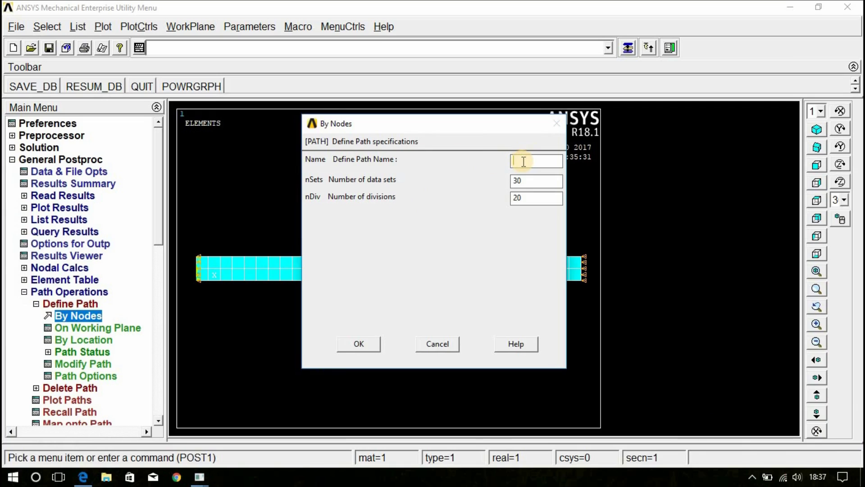
text(1)
click(358, 344)
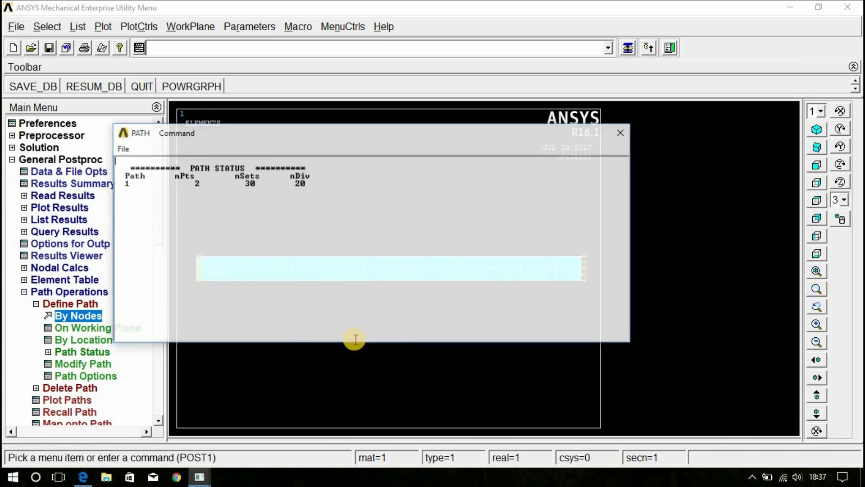
click(622, 132)
click(53, 302)
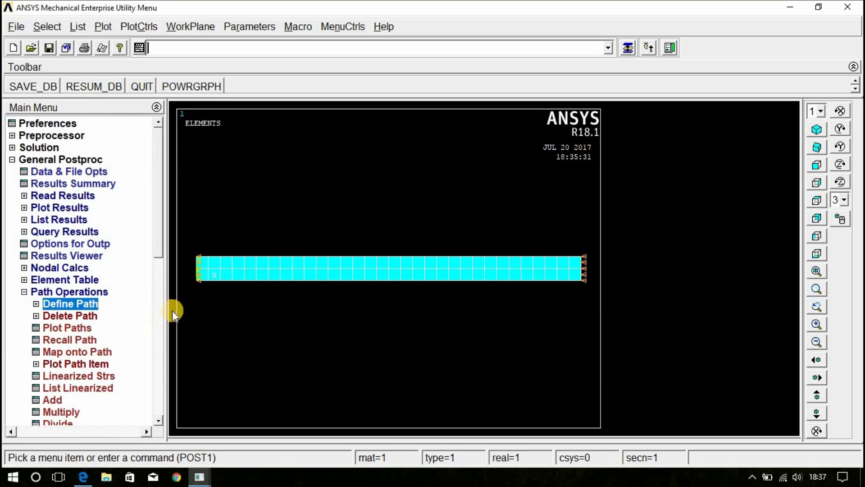
Map temperature TEMP and thermal gradient TGX onto path 1.
click(66, 352)
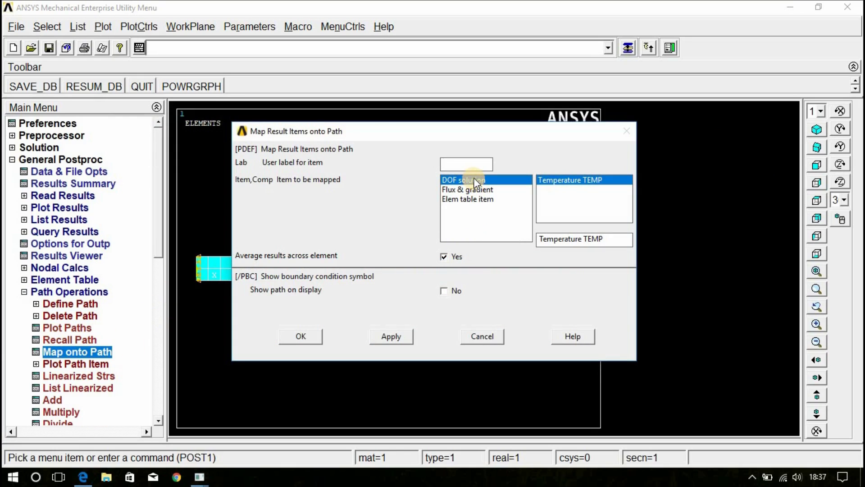
click(588, 182)
click(295, 337)
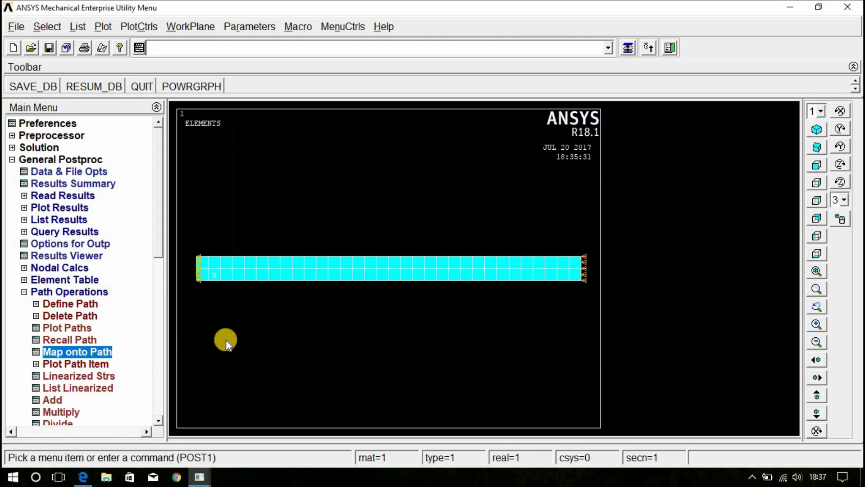
click(66, 353)
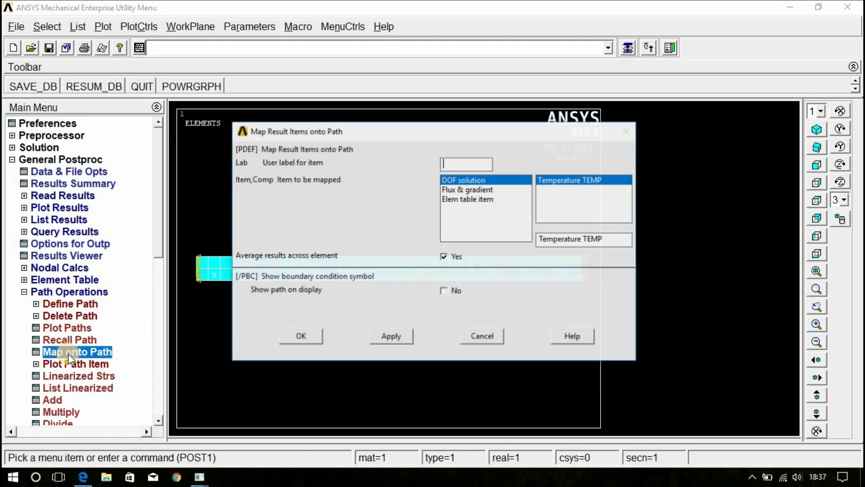
click(474, 189)
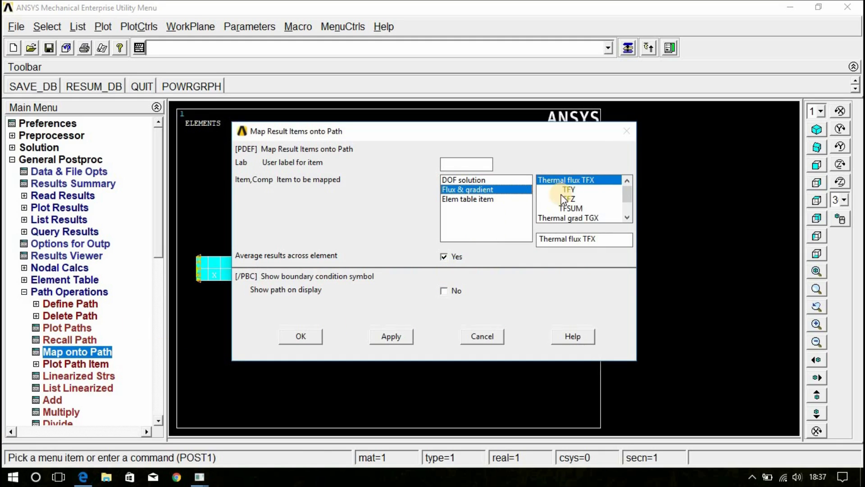
click(576, 219)
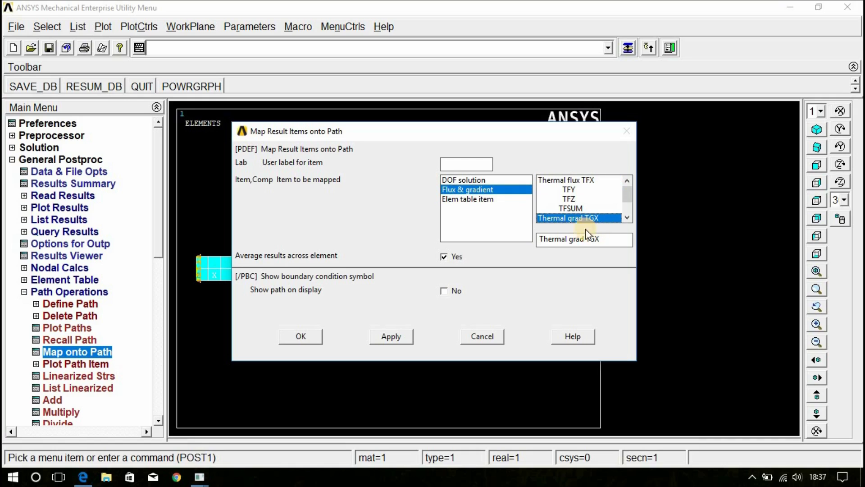
click(310, 337)
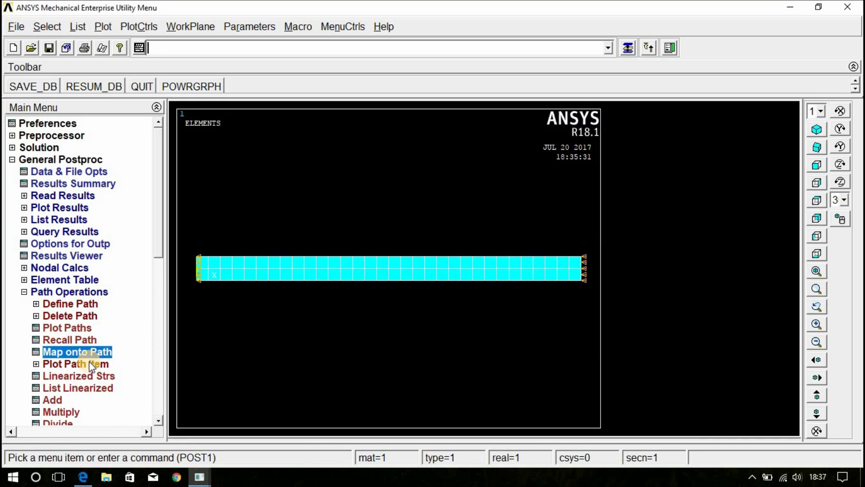
Graph TEMP along the path, peaking at 141.333, and dismiss the graph warning.
click(84, 365)
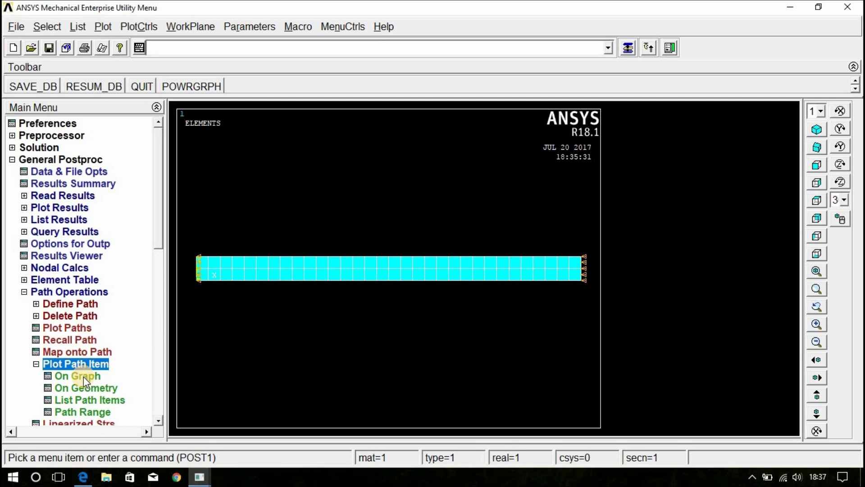
click(83, 377)
click(530, 249)
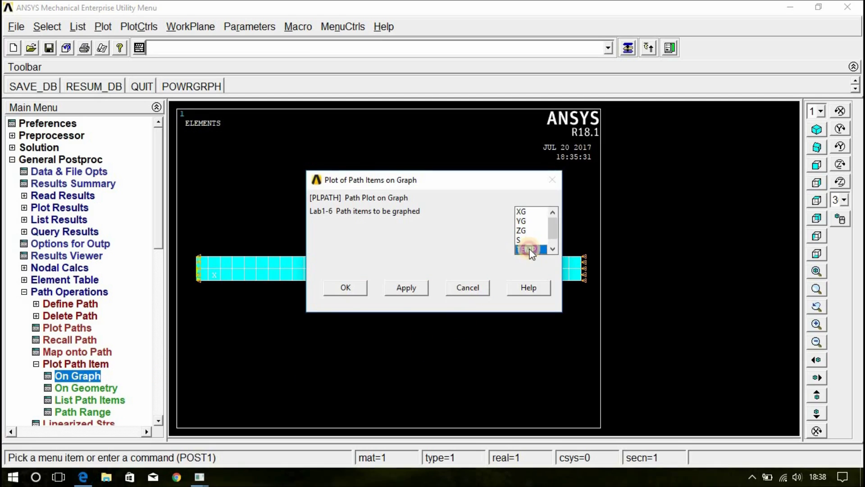
click(345, 287)
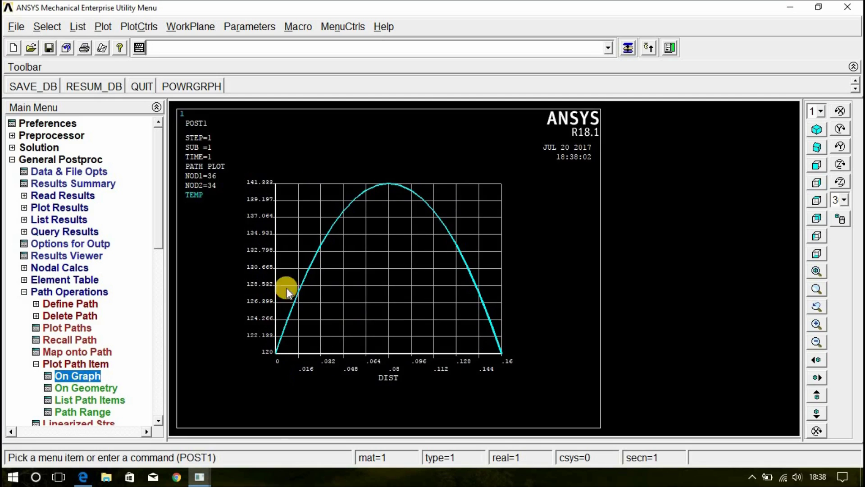
ctrl+click(329, 263)
click(203, 93)
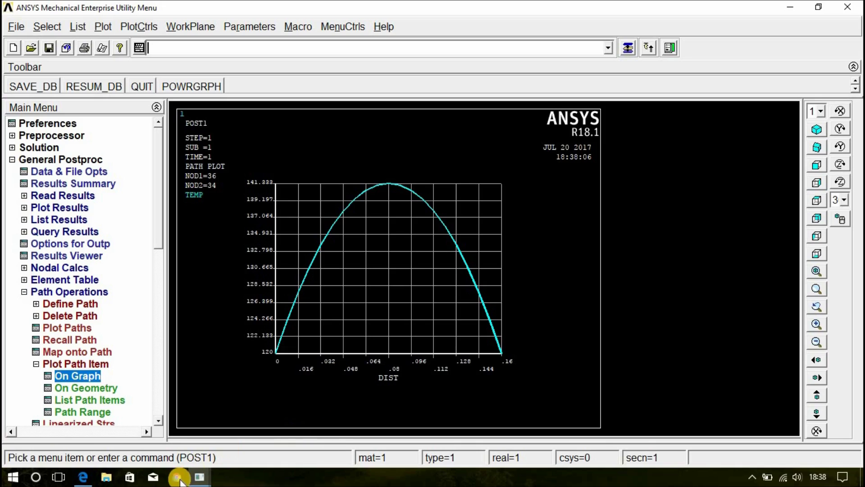
click(83, 476)
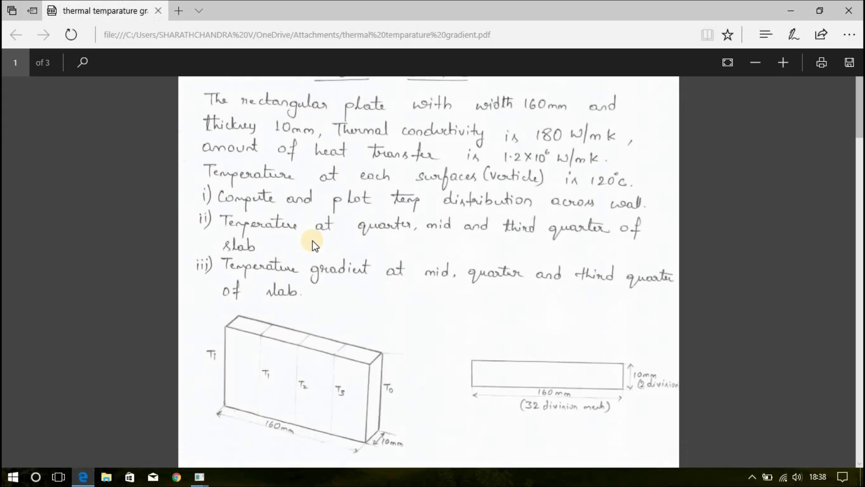
Compare the PDF's boxed T1, T2 and T3 temperatures against the ANSYS TEMP path graph.
scroll(312, 238, down, 15)
scroll(312, 237, down, 1)
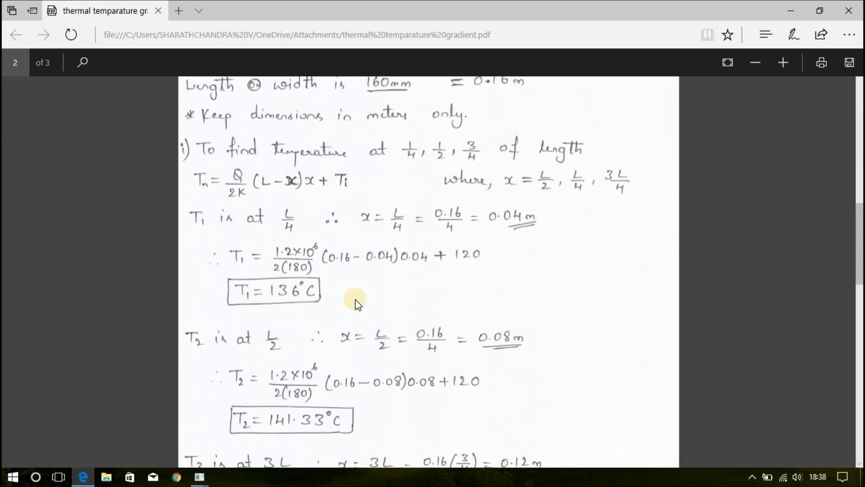
scroll(353, 302, up, 10)
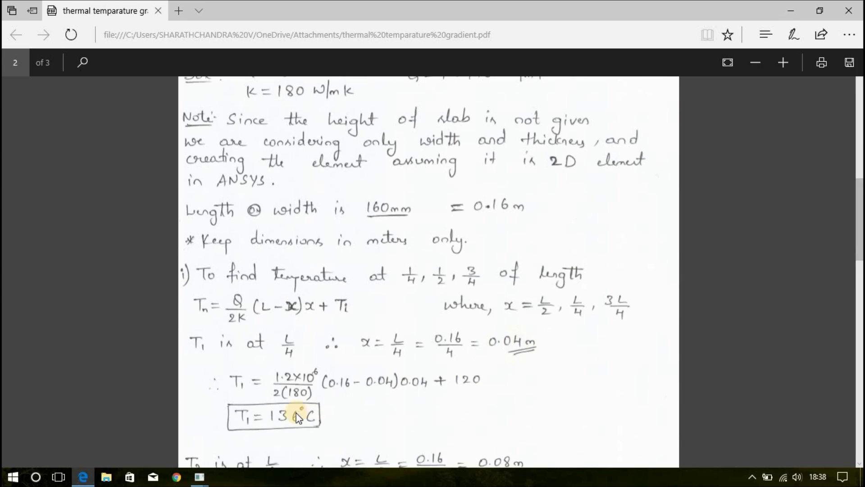
click(797, 12)
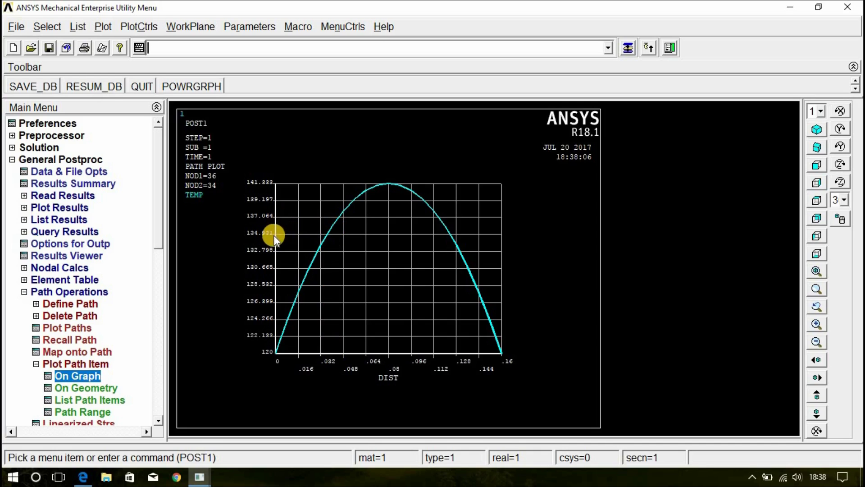
click(83, 476)
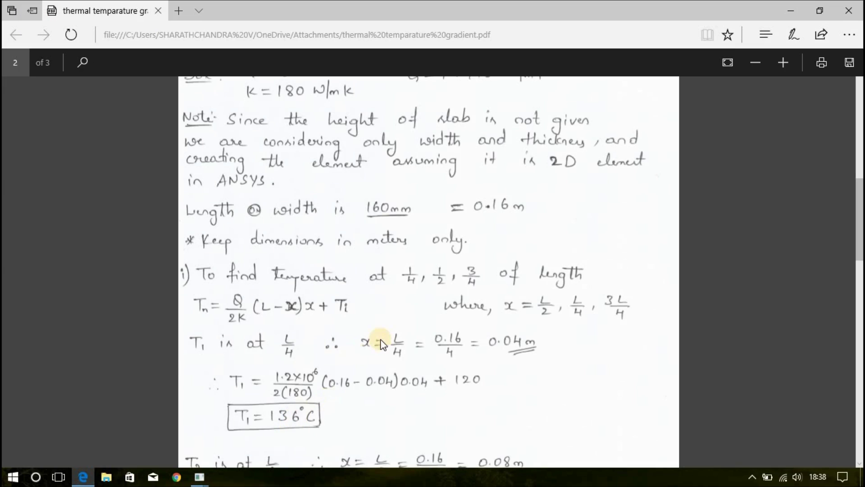
scroll(382, 348, down, 2)
scroll(382, 348, down, 3)
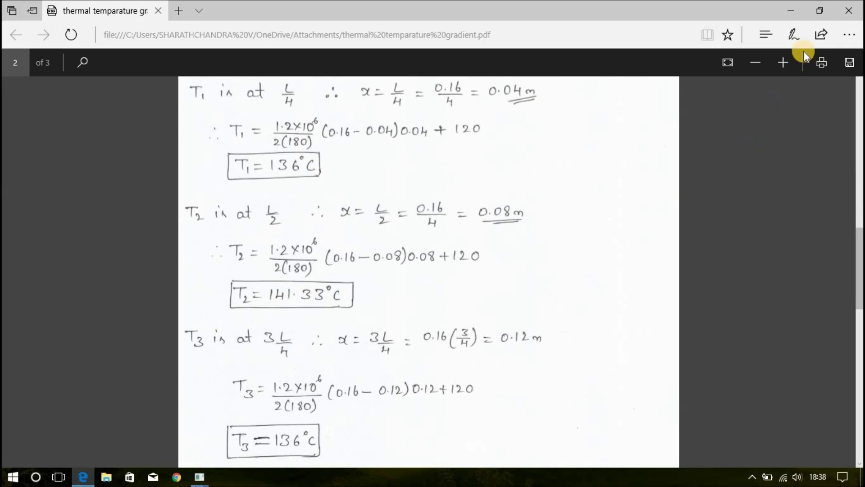
click(791, 11)
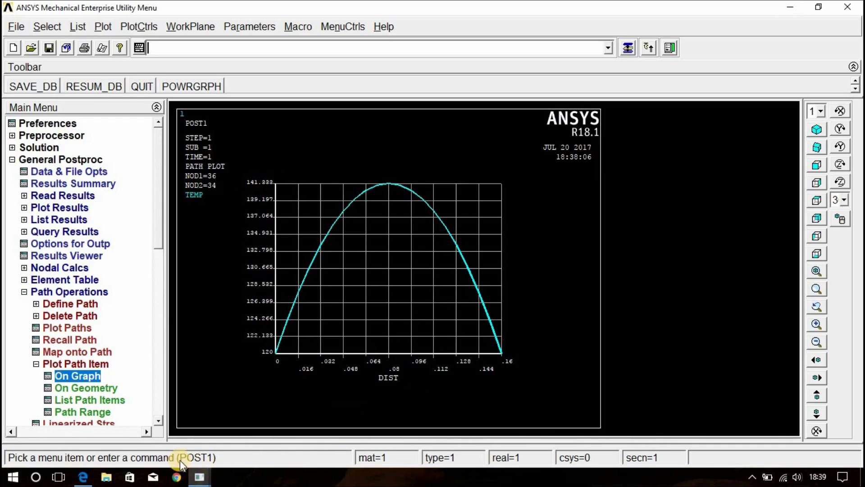
click(83, 477)
scroll(525, 324, down, 3)
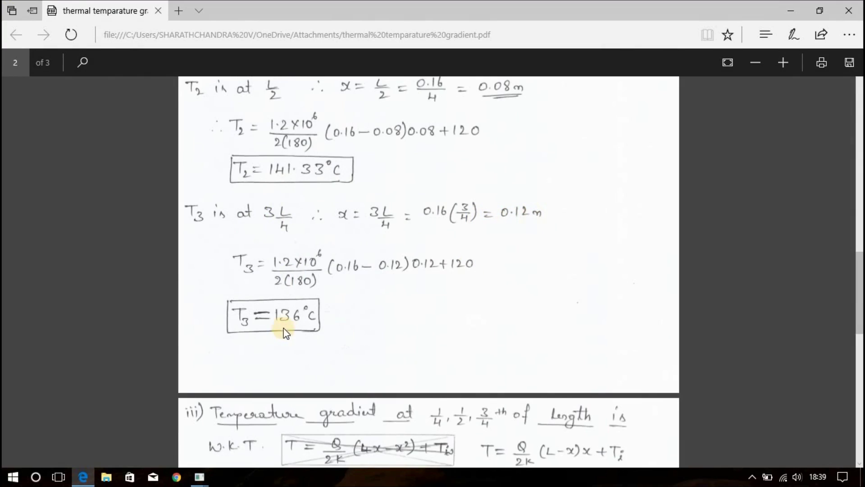
click(799, 5)
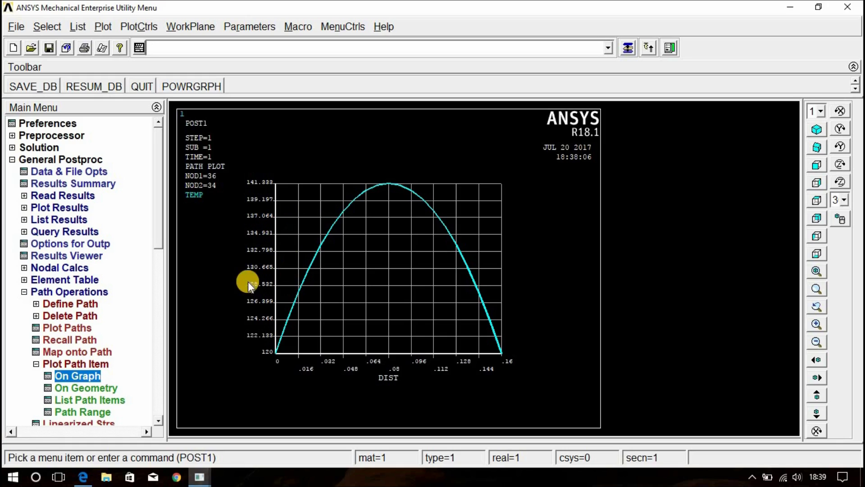
Graph TGX along path 1, falling linearly from 516.667 to -516.667.
click(75, 377)
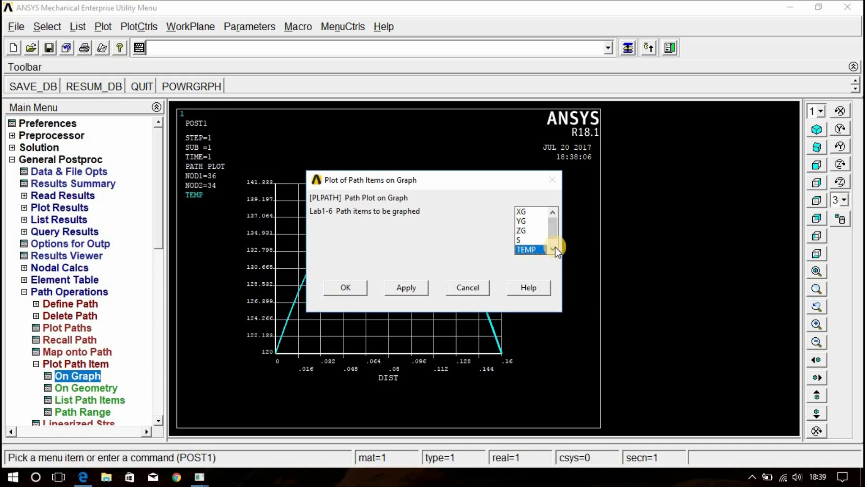
click(553, 248)
click(535, 244)
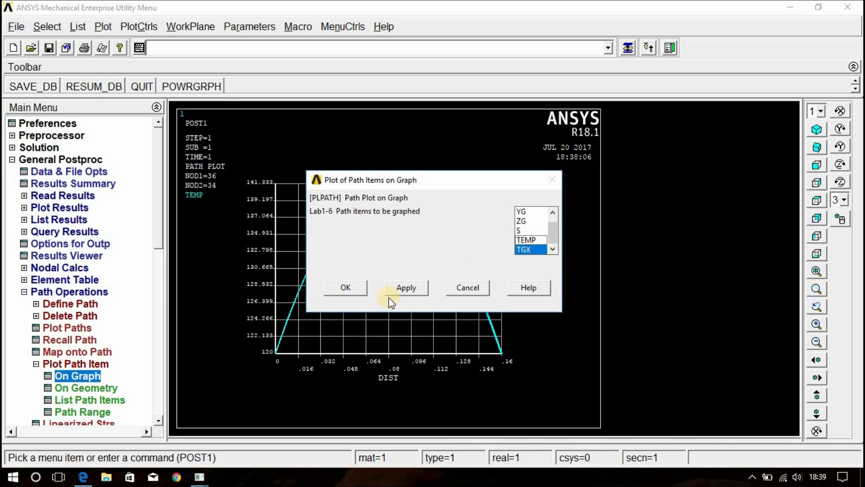
click(355, 288)
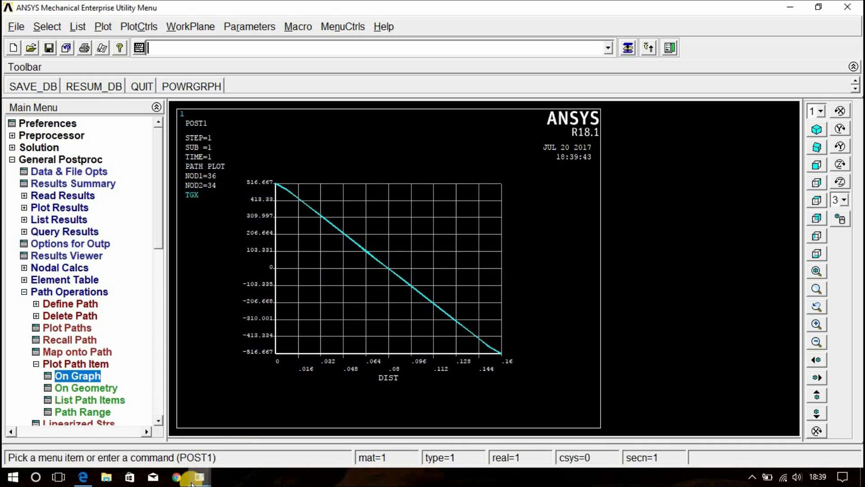
click(83, 476)
Compare the PDF's dT/dx results of 266.66, 0 and -266.66 °C/m with the TGX graph.
scroll(342, 270, down, 10)
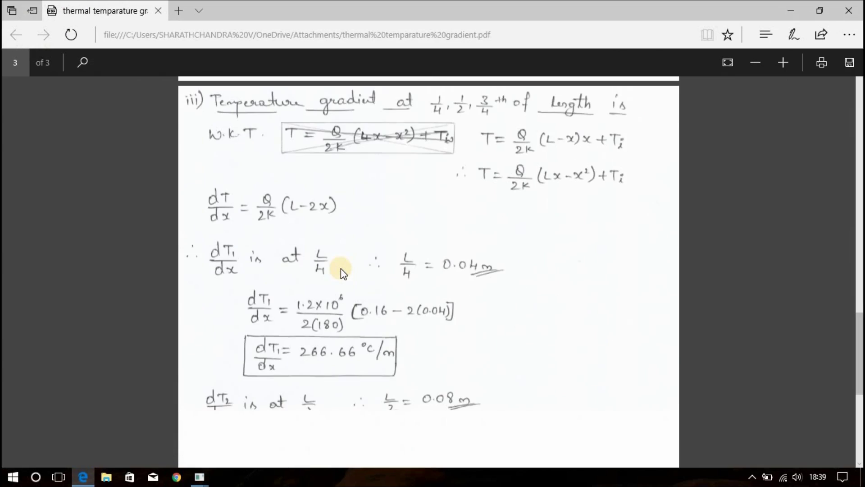
scroll(337, 247, up, 3)
scroll(339, 251, down, 3)
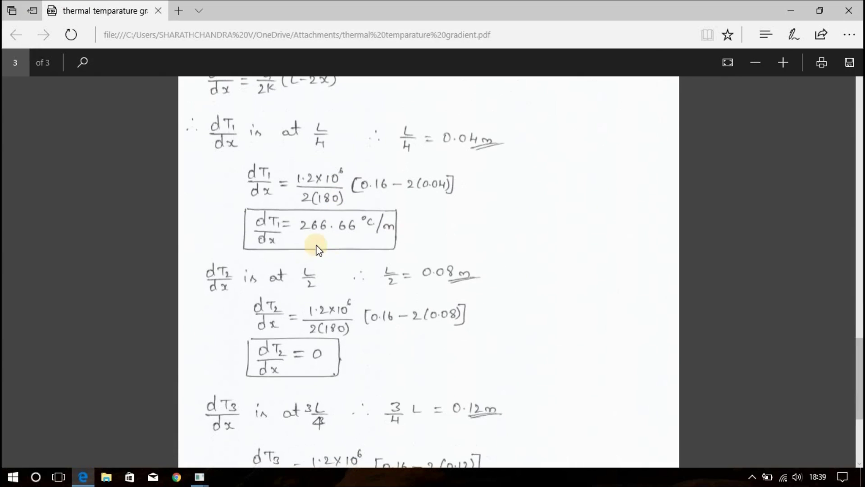
scroll(310, 233, up, 2)
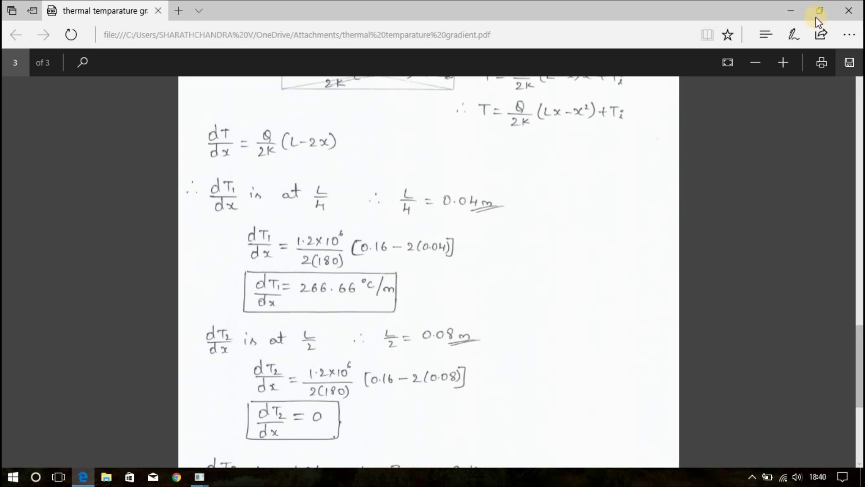
click(797, 13)
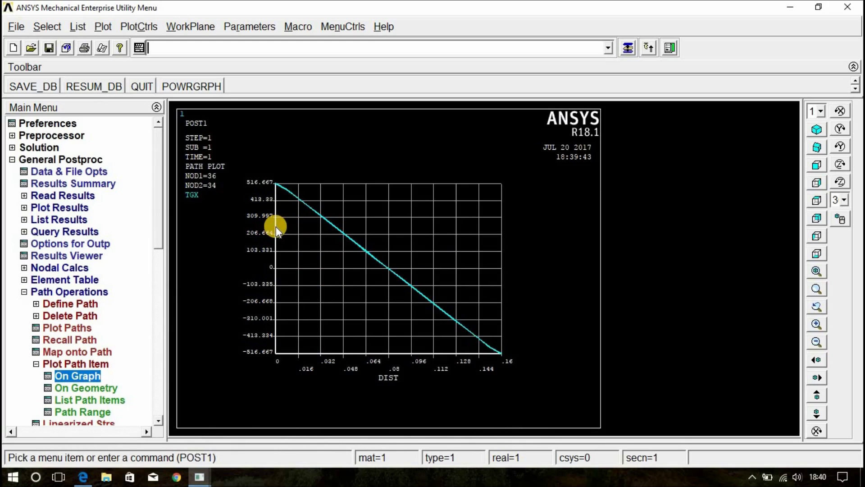
click(83, 476)
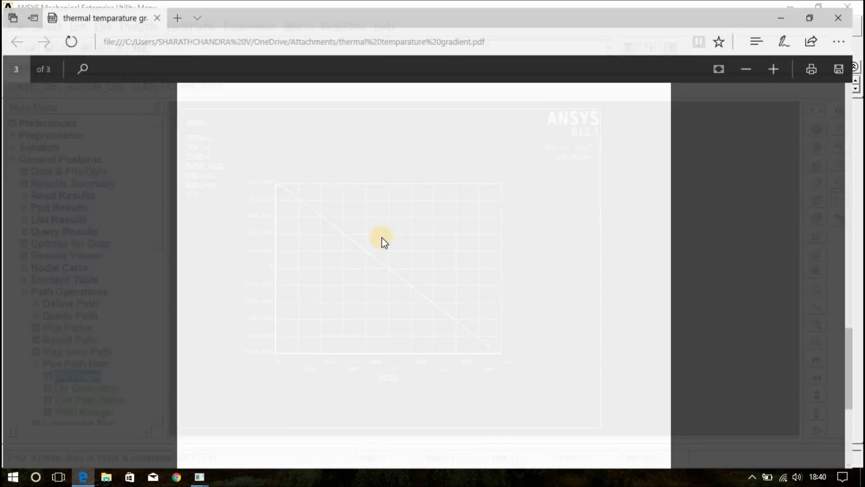
scroll(391, 251, down, 2)
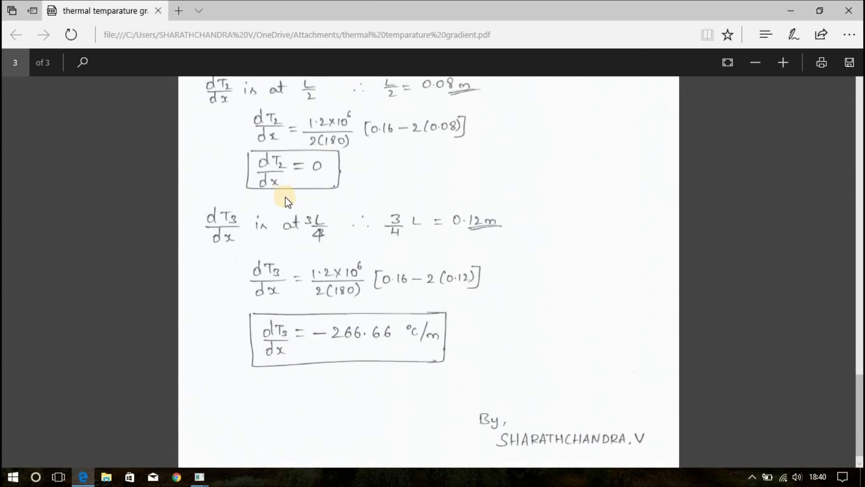
scroll(283, 216, up, 1)
scroll(271, 207, up, 2)
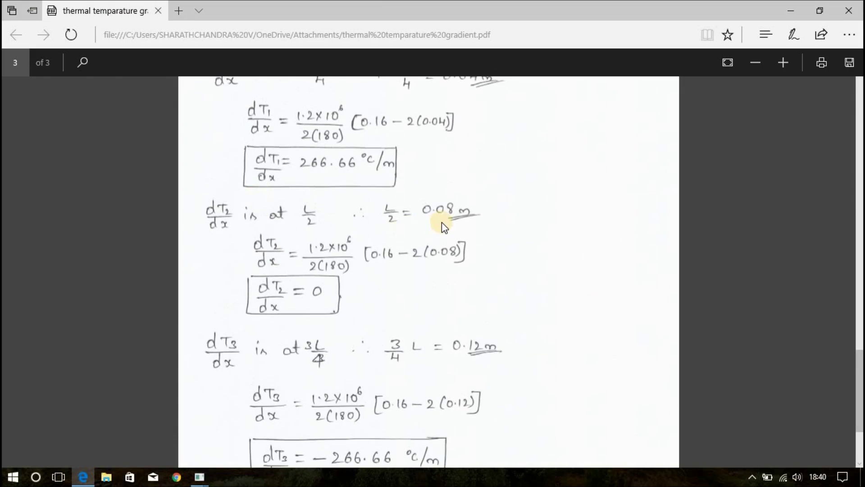
click(791, 10)
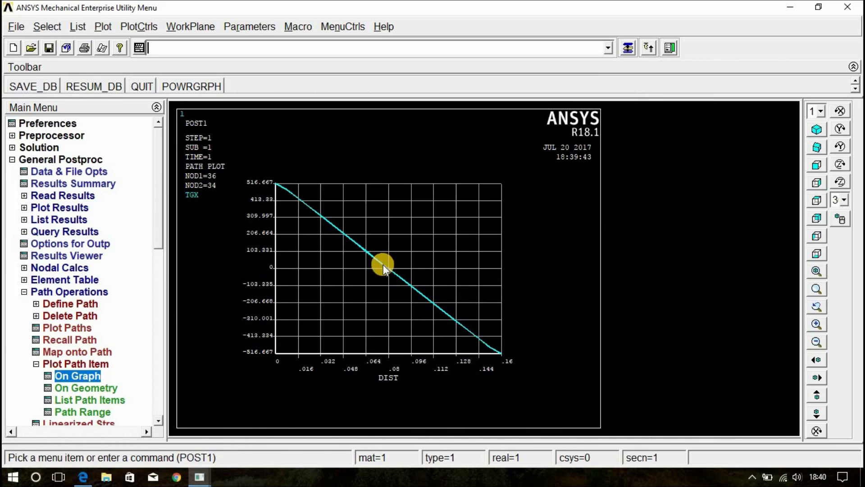
click(83, 475)
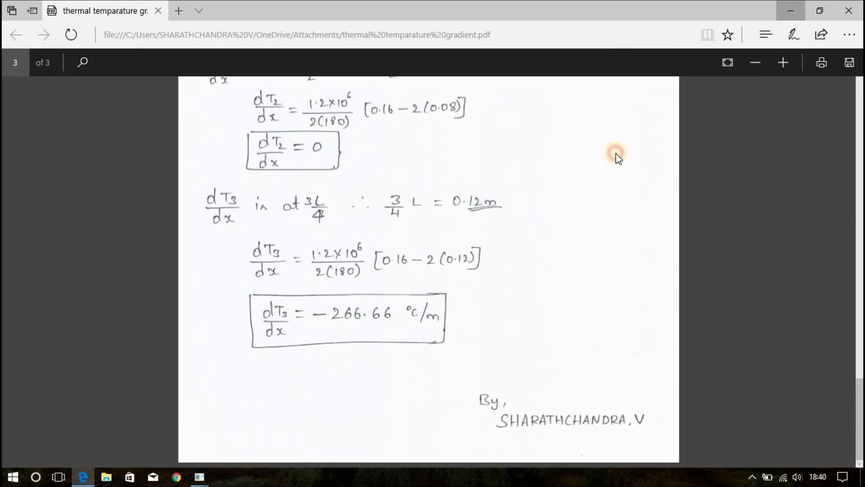
click(790, 11)
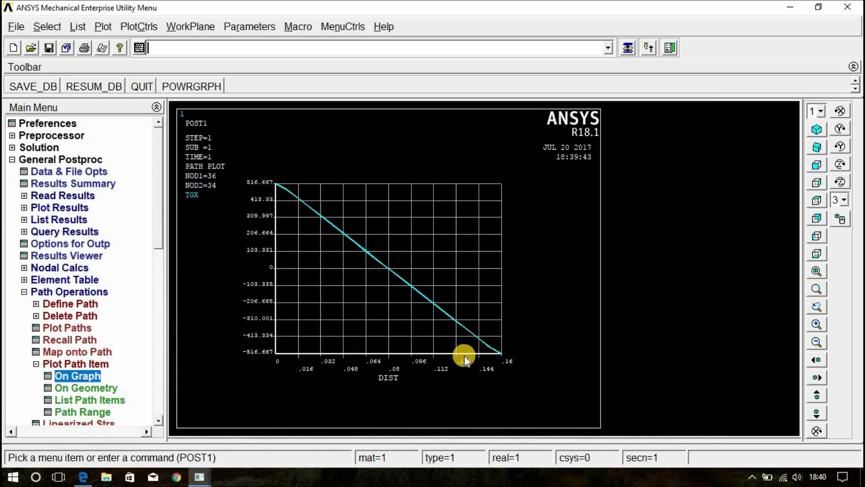